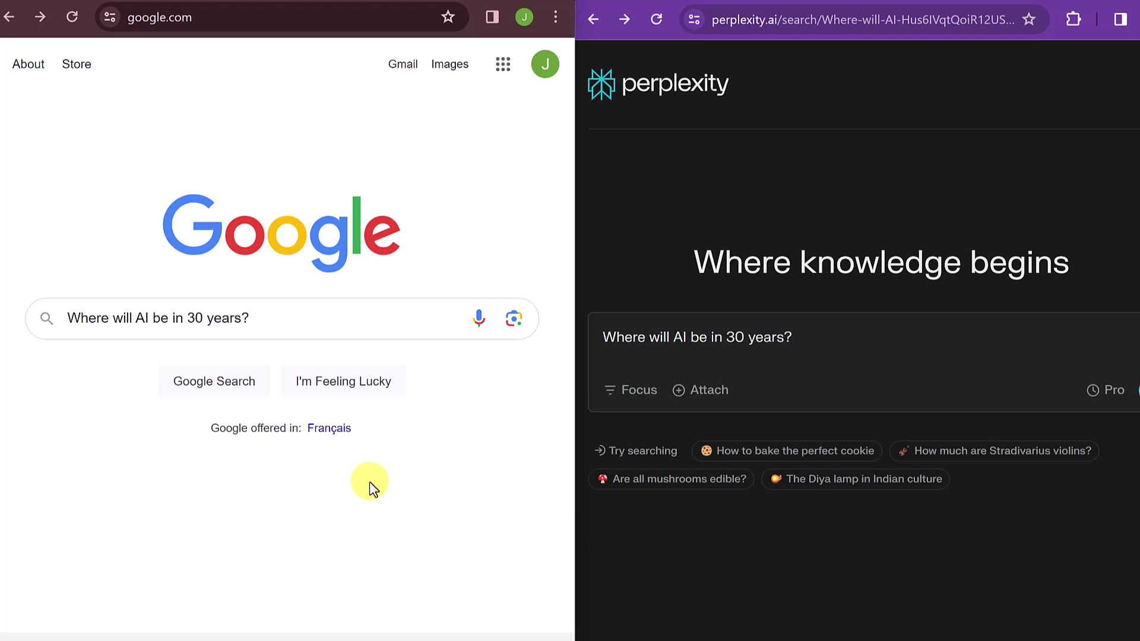
Run the Google search "Where will AI be in 30 years?" and look through the list of results.
left_click(295, 323)
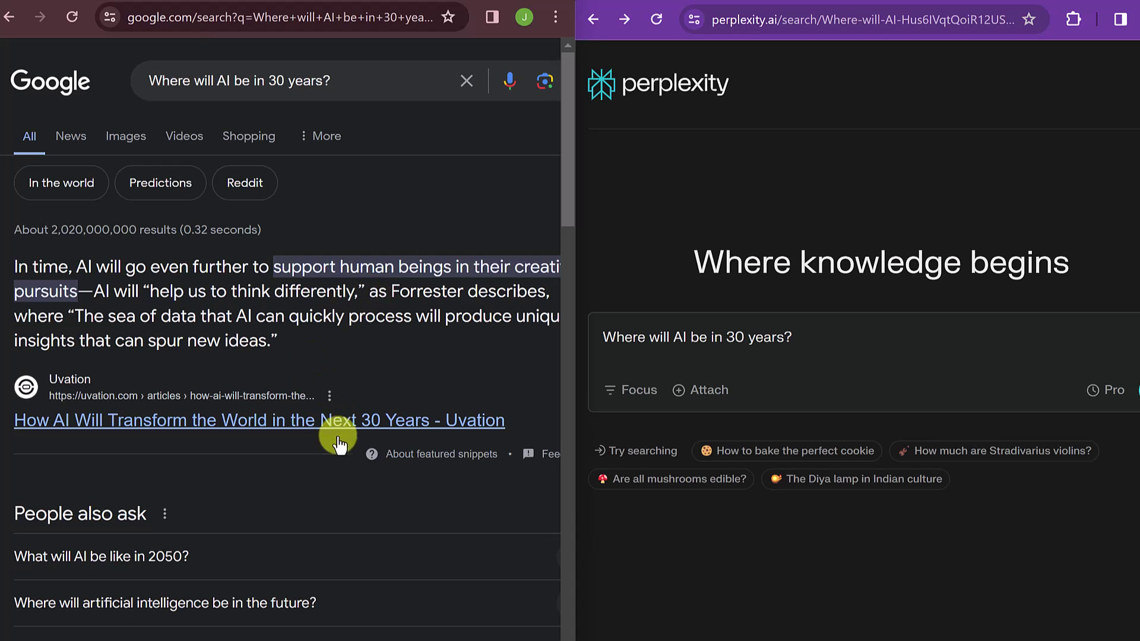
scroll(322, 475, "down", 1)
scroll(323, 473, "down", 9)
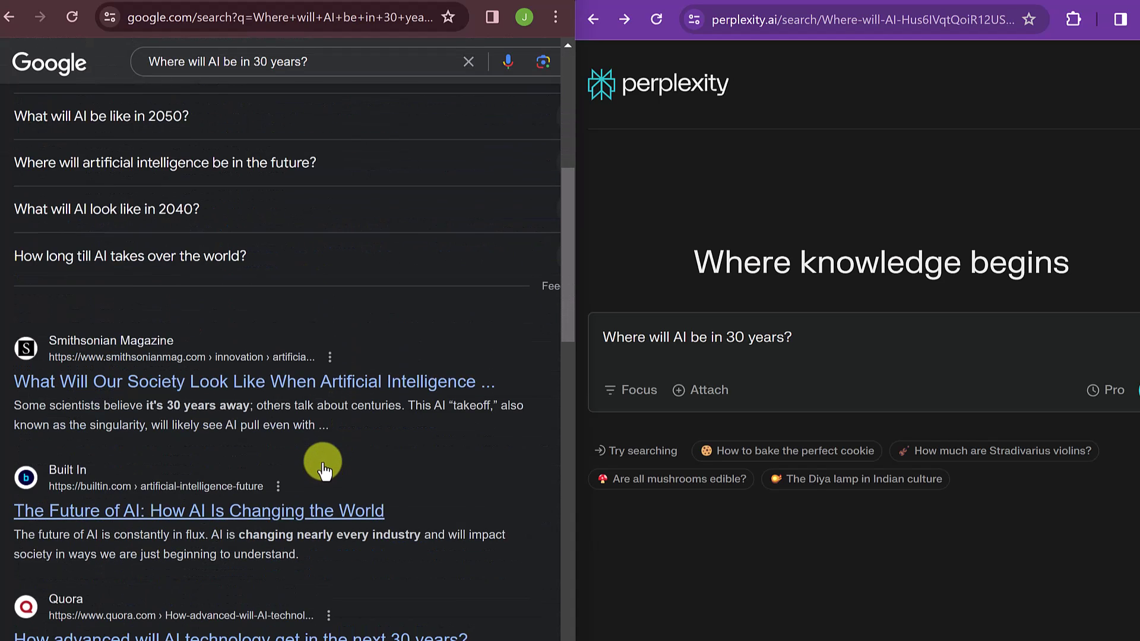
scroll(333, 465, "down", 4)
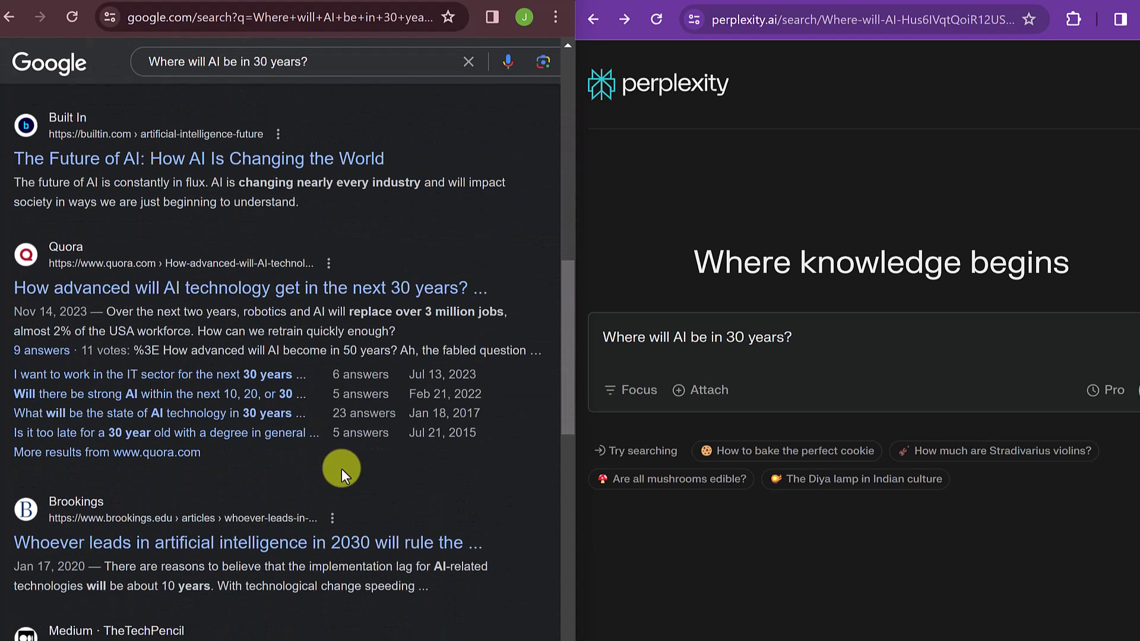
scroll(344, 477, "down", 6)
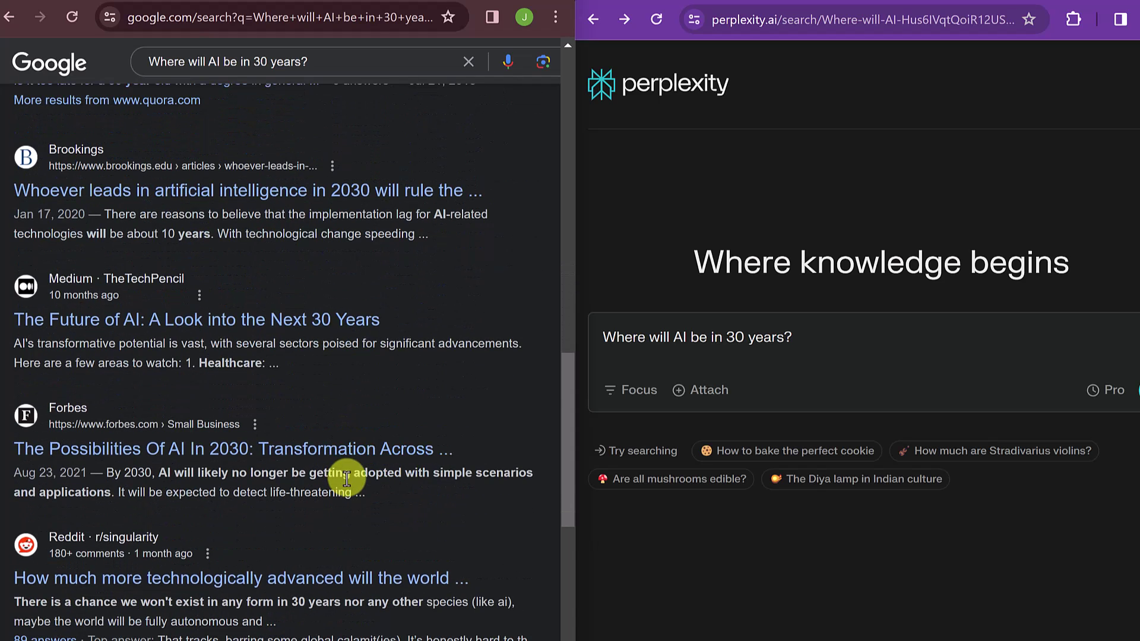
scroll(346, 479, "down", 3)
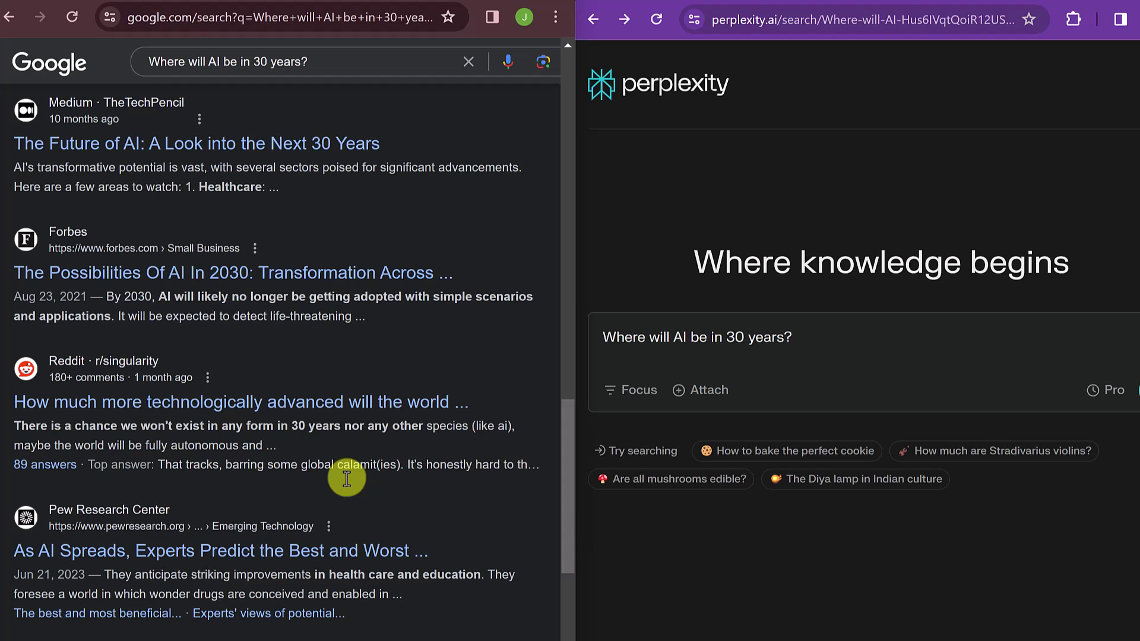
scroll(347, 479, "up", 11)
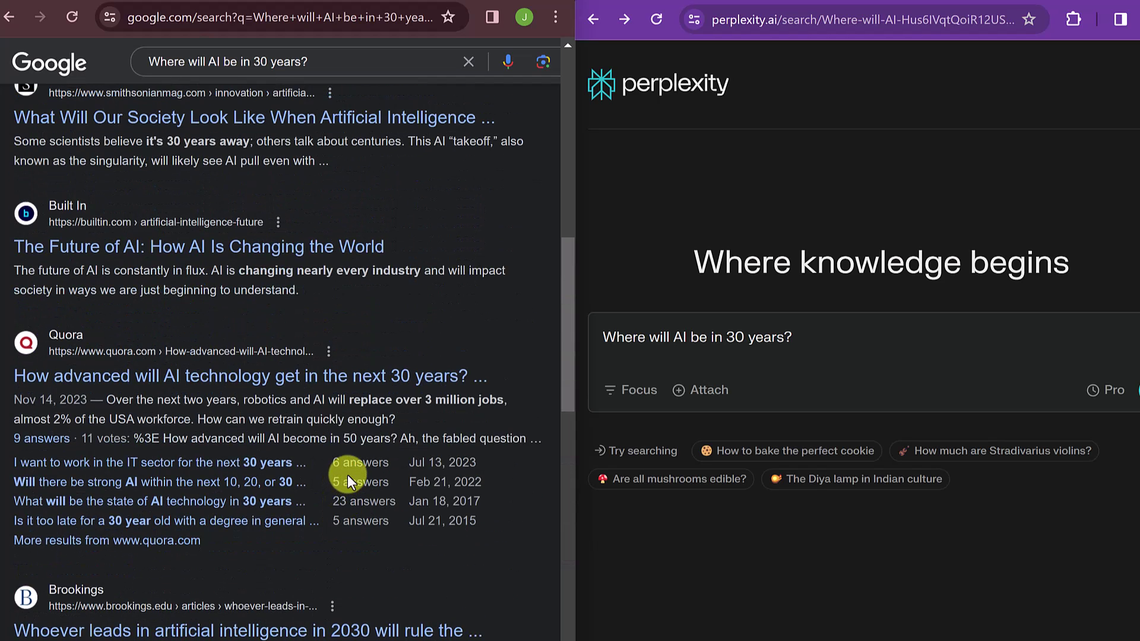
Submit "Where will AI be in 30 years?" in Perplexity and read the answer down to the related questions.
left_click(750, 216)
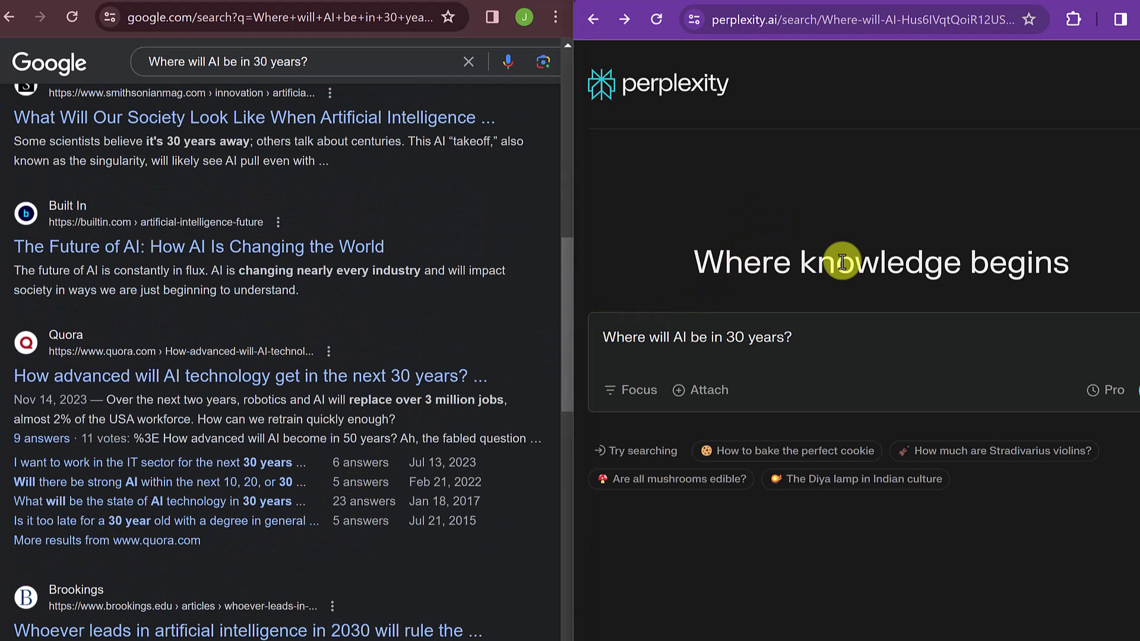
left_click(844, 348)
key("Return")
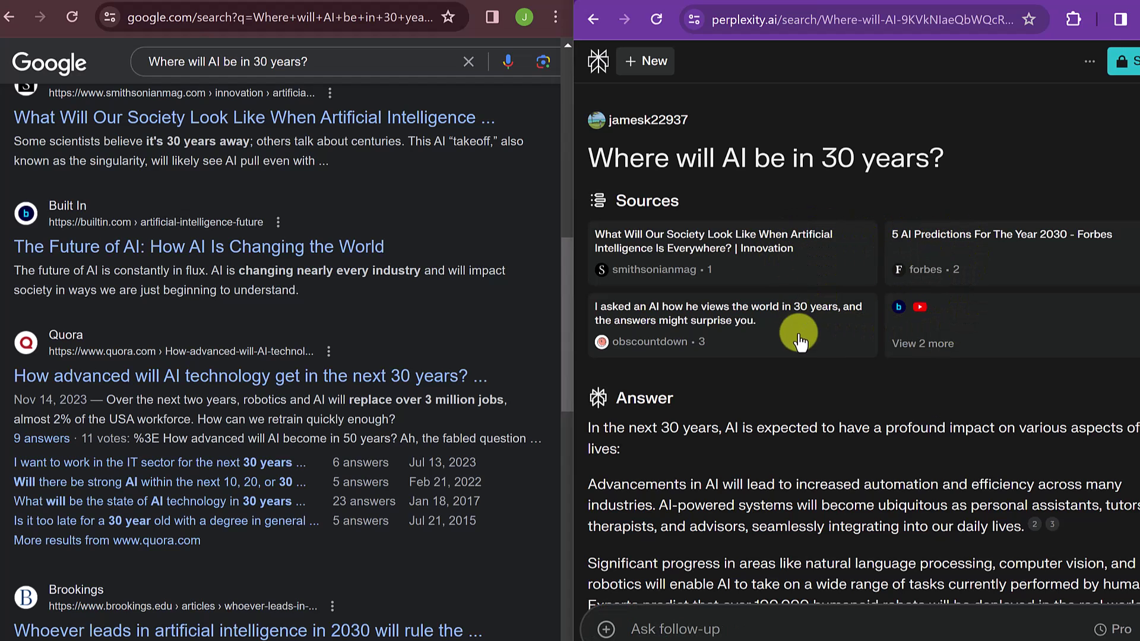
scroll(812, 348, "down", 5)
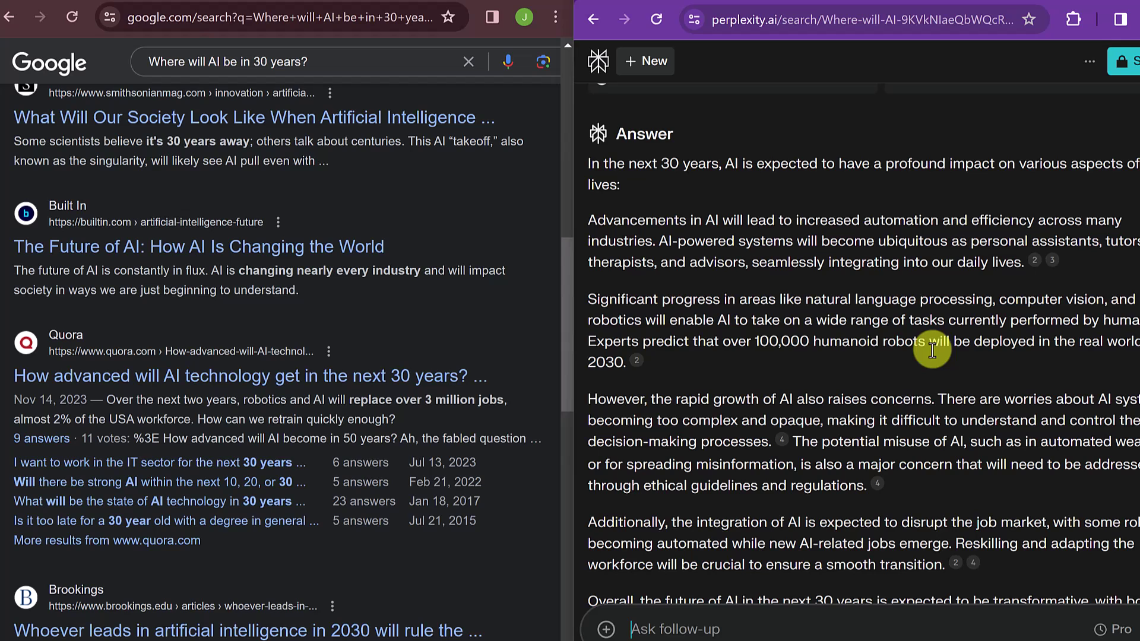
scroll(892, 297, "down", 2)
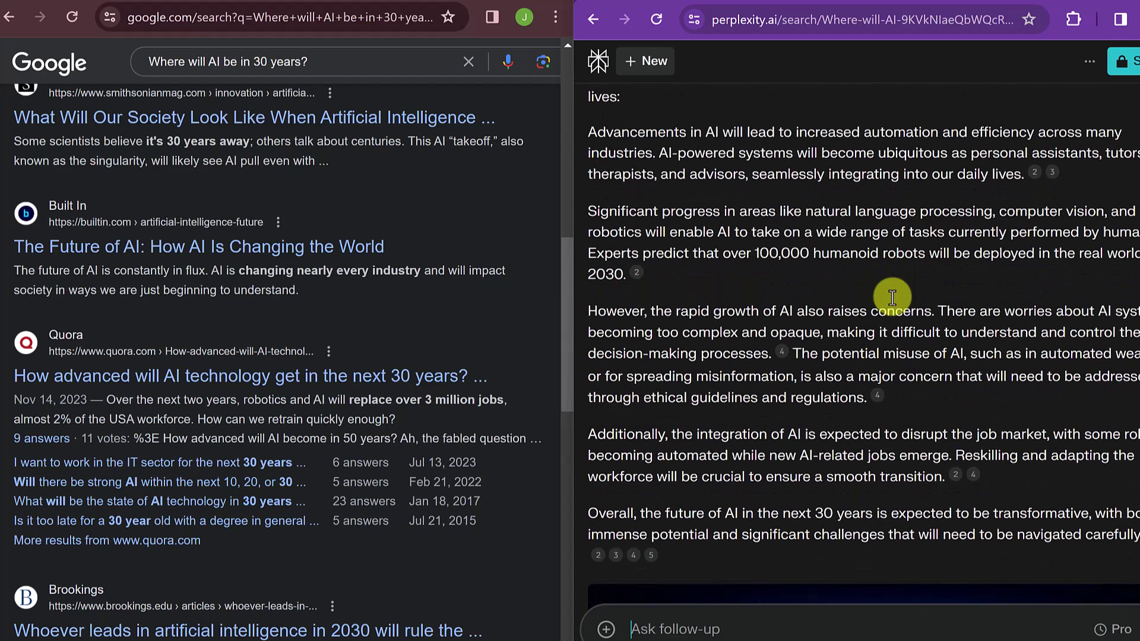
scroll(893, 297, "down", 7)
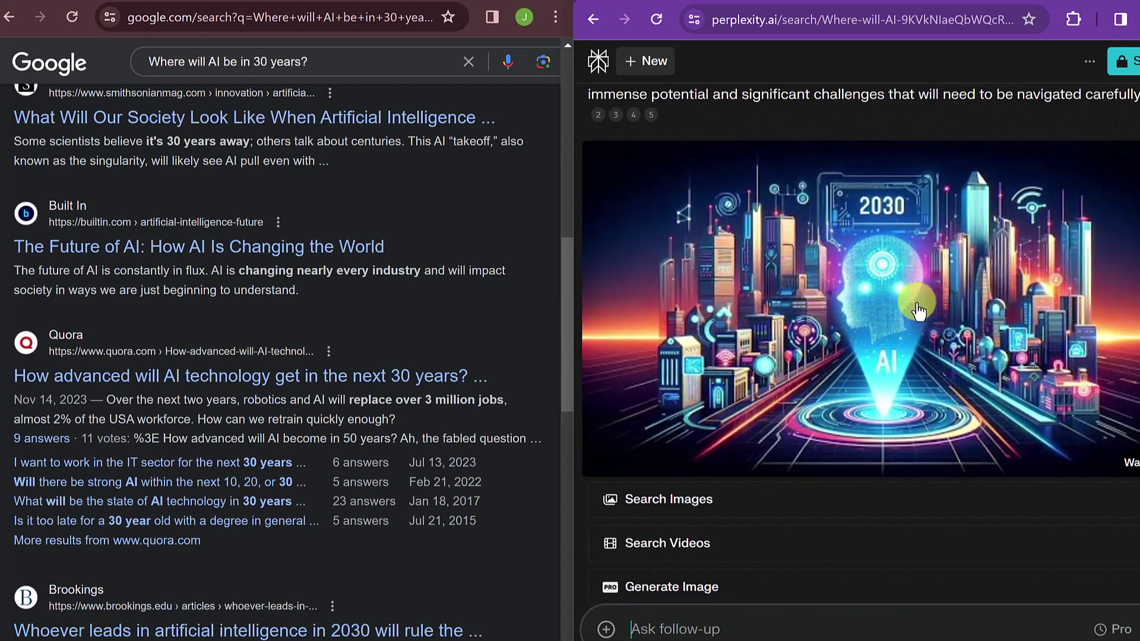
scroll(919, 310, "down", 4)
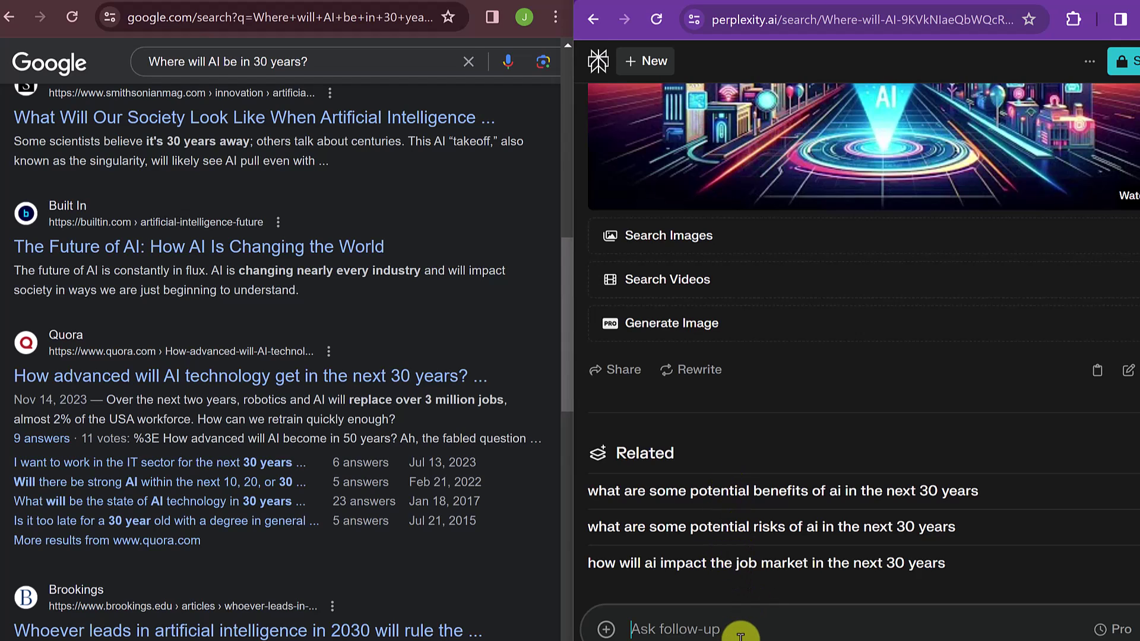
Ask the related question "what are some potential benefits of ai in the next 30 years" and review its answer and cited sources.
left_click(724, 499)
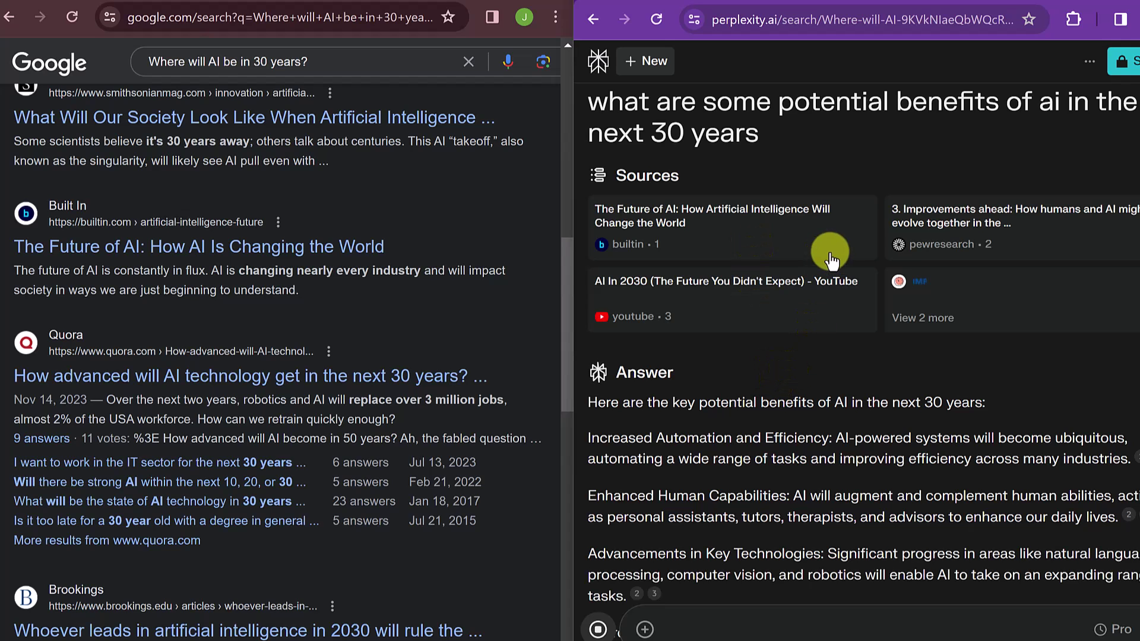
scroll(846, 352, "down", 5)
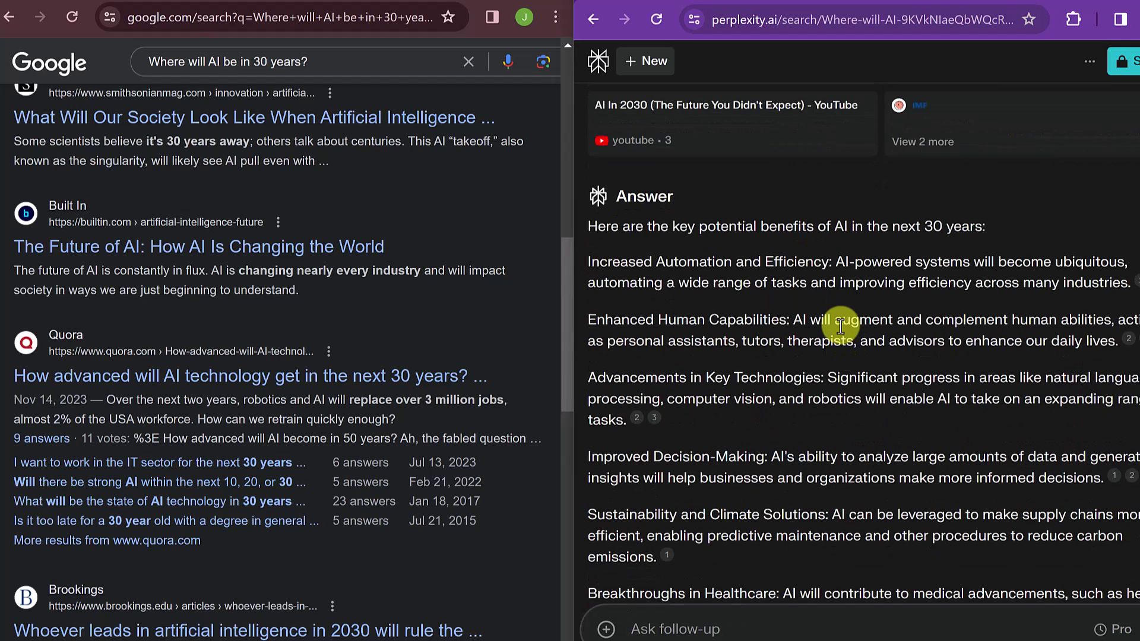
scroll(841, 325, "down", 1)
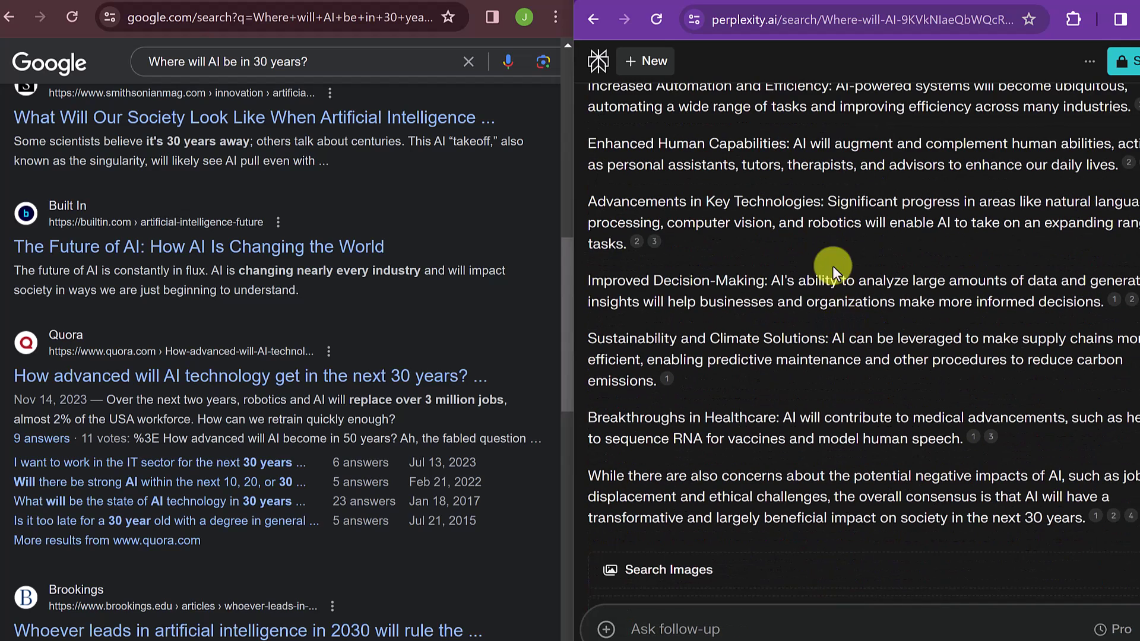
left_click(639, 245)
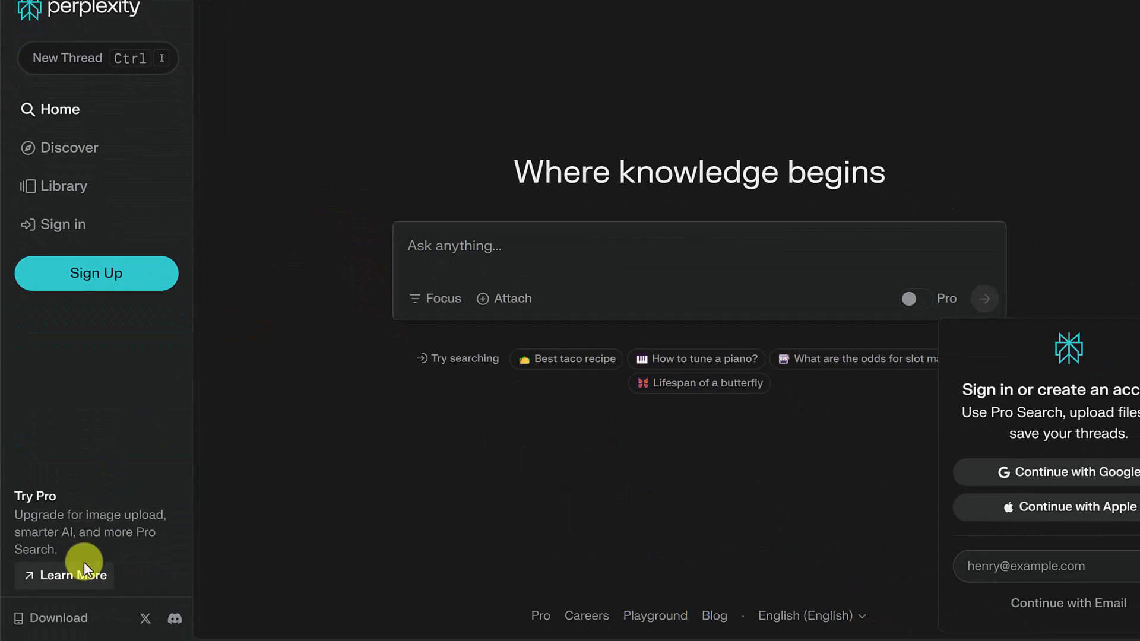
Run the suggested search "How to tune a piano?" without signing in and read through the answer and related questions.
left_click(67, 617)
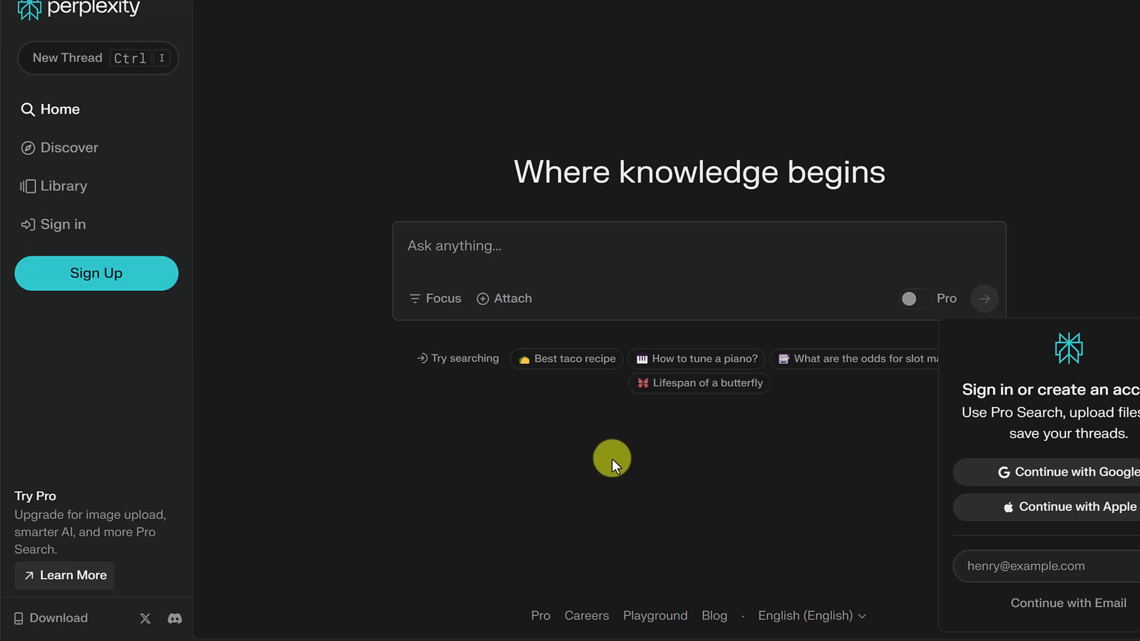
left_click(707, 367)
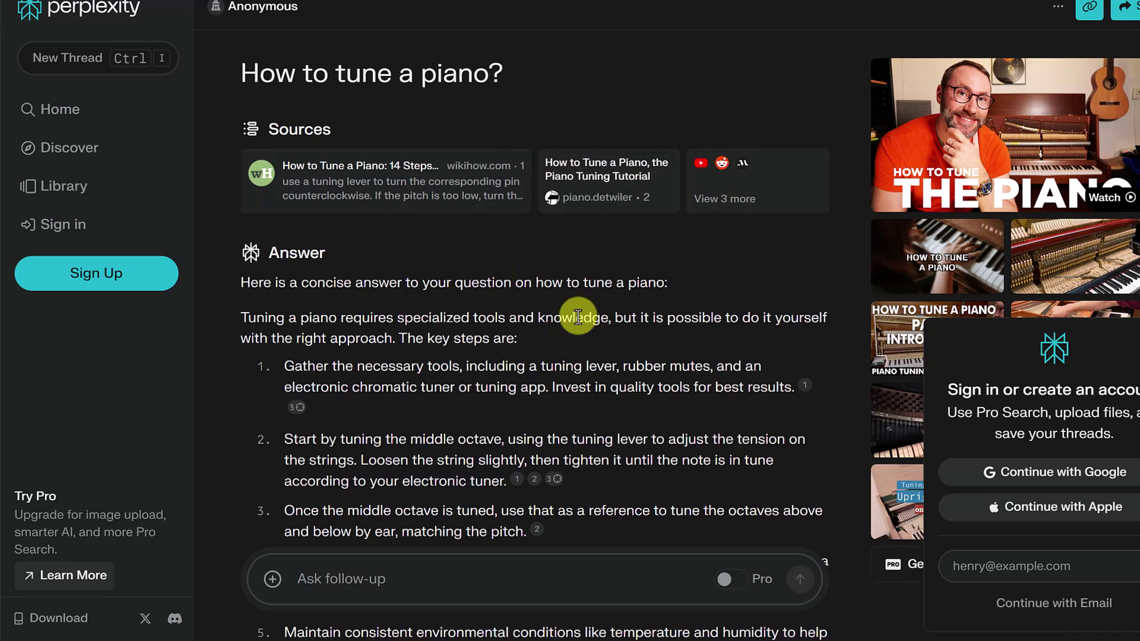
scroll(572, 330, "down", 5)
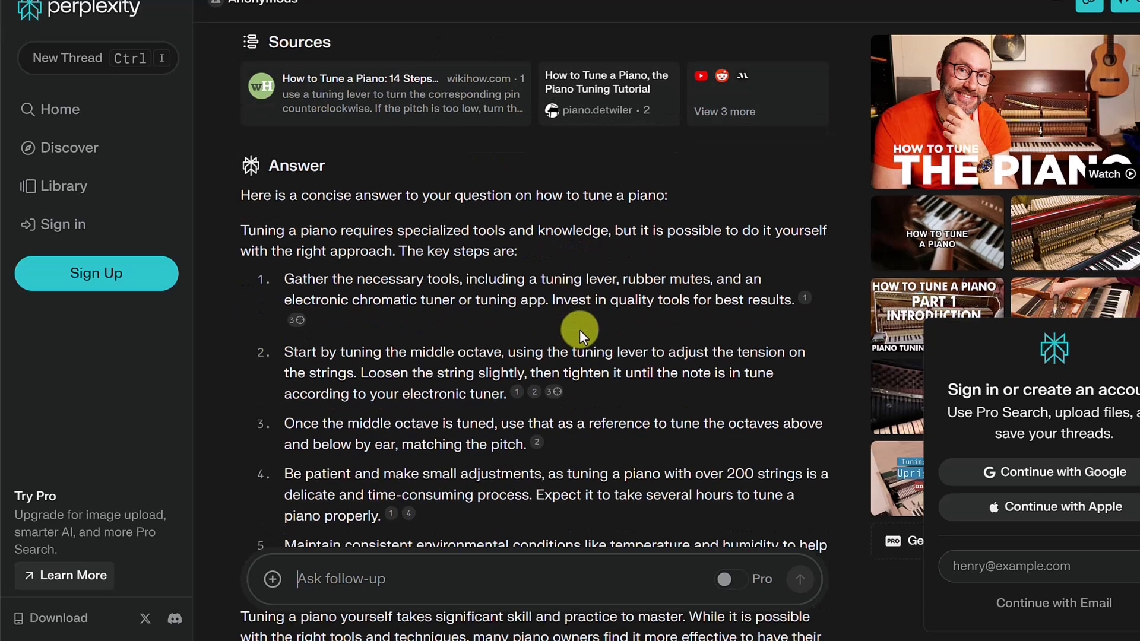
scroll(574, 359, "down", 2)
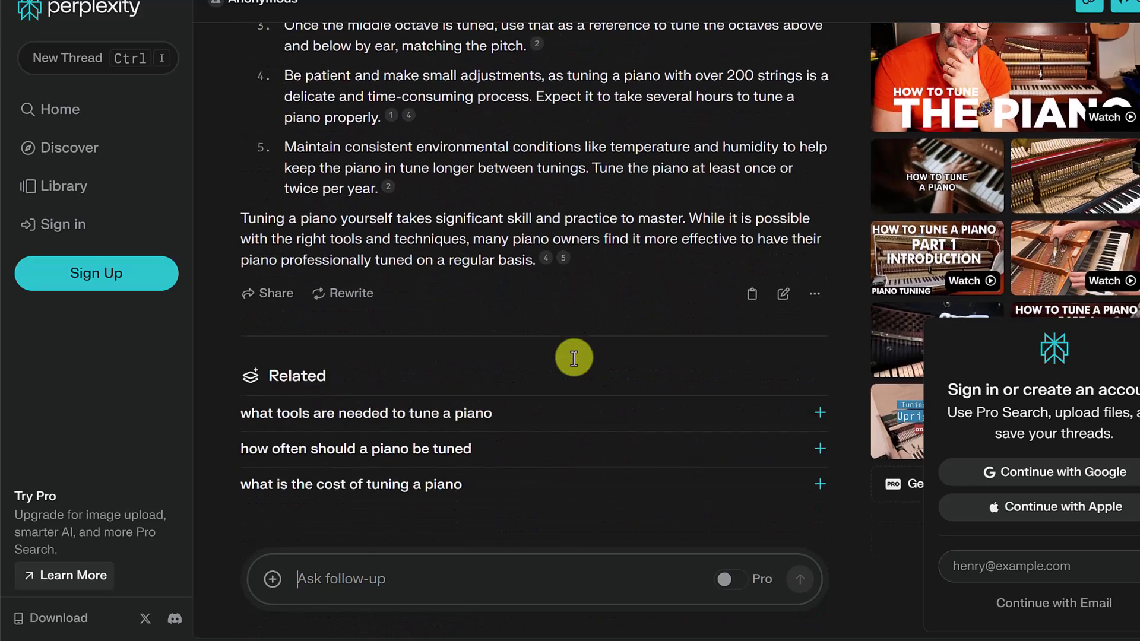
scroll(576, 360, "up", 6)
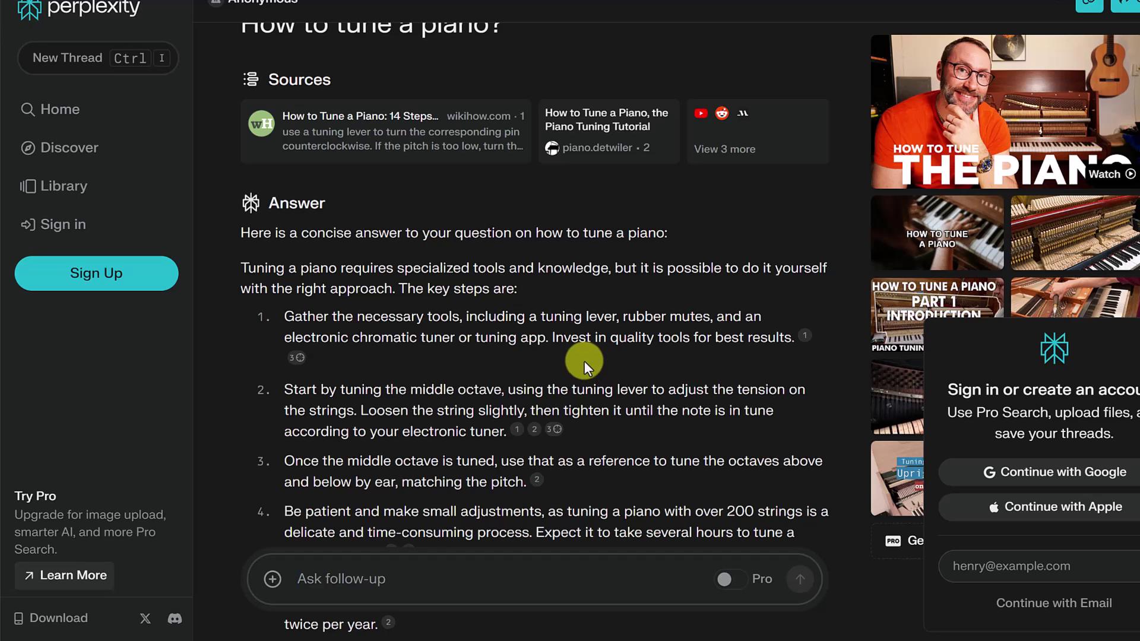
Open the library, dismiss its sign-in prompt, and sign in to Perplexity with the listed Google account.
left_click(82, 187)
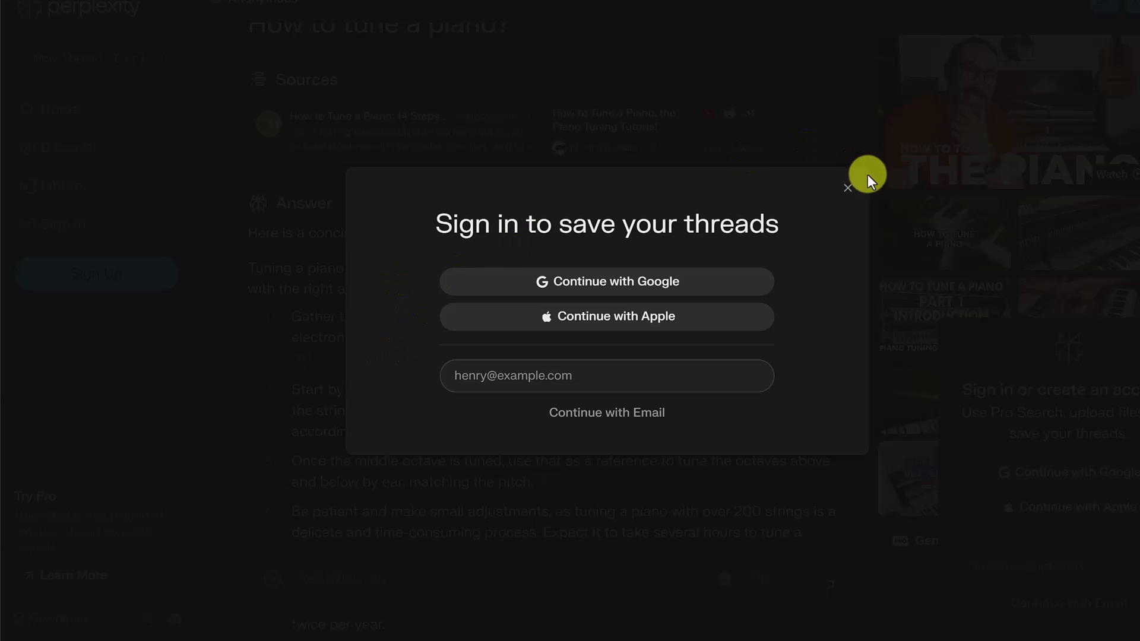
left_click(848, 188)
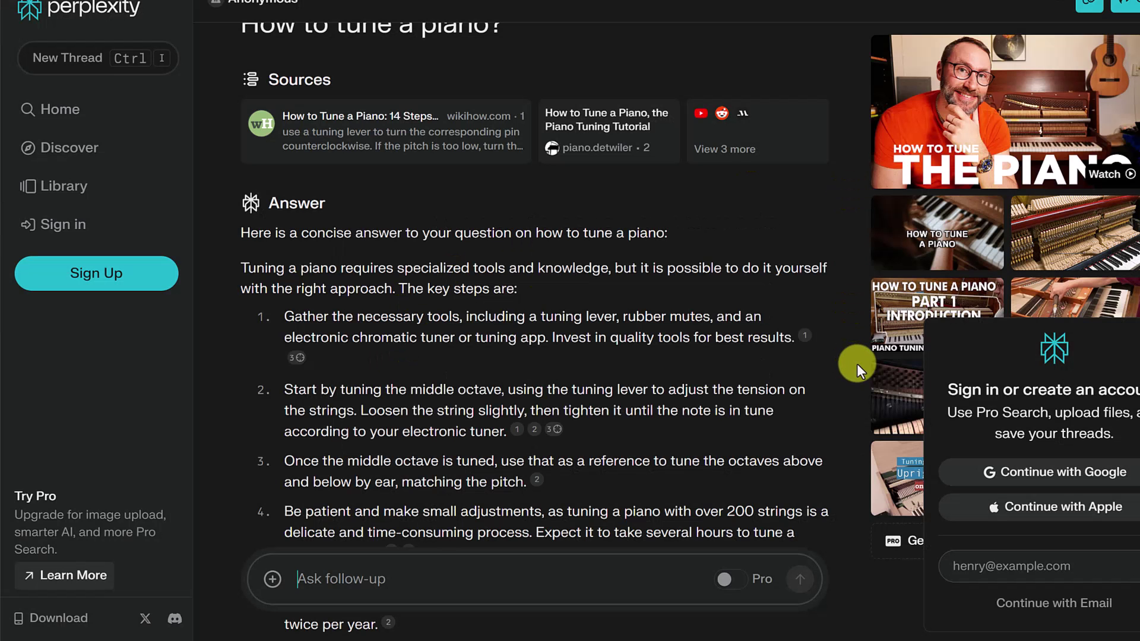
left_click(1064, 475)
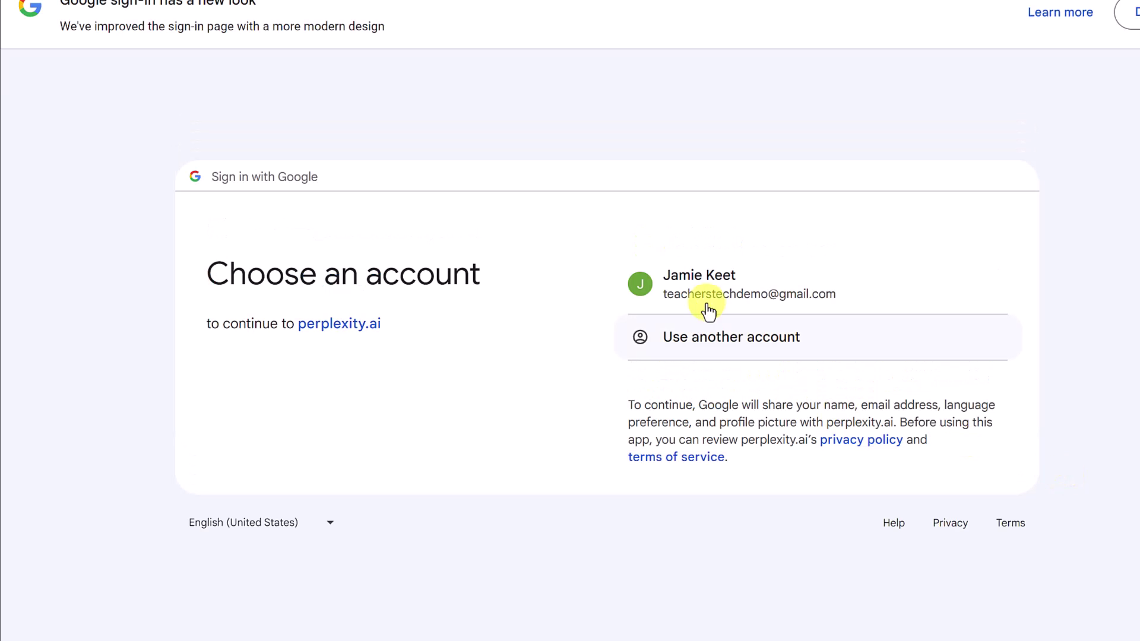
left_click(705, 297)
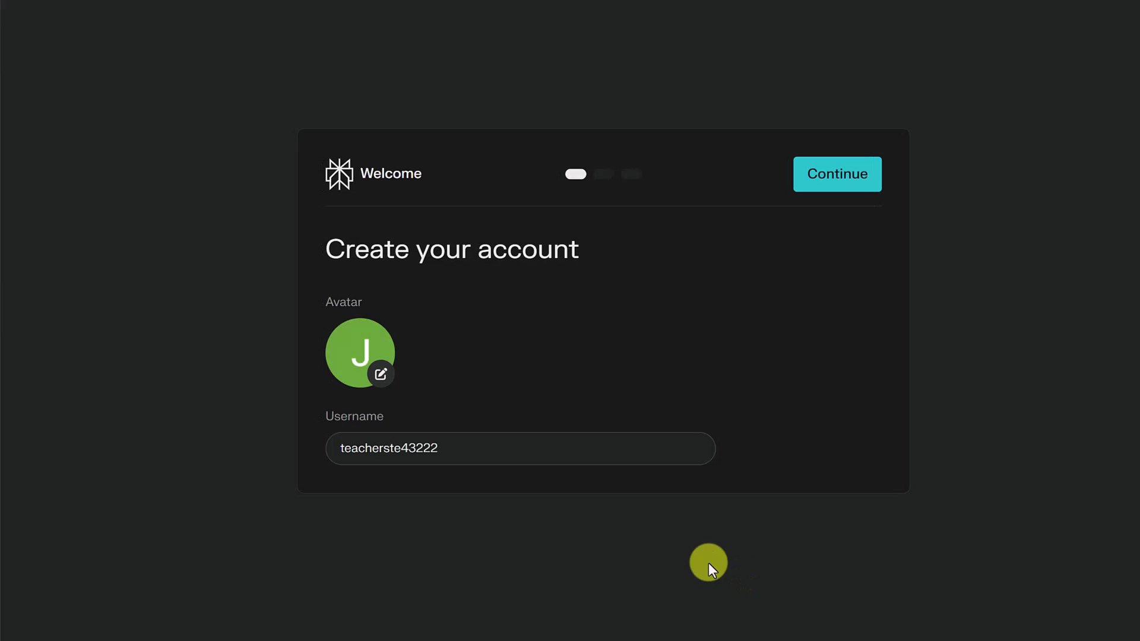
Complete the account setup with the suggested avatar and username, skipping the Pro offer and the phone app page.
left_click(852, 185)
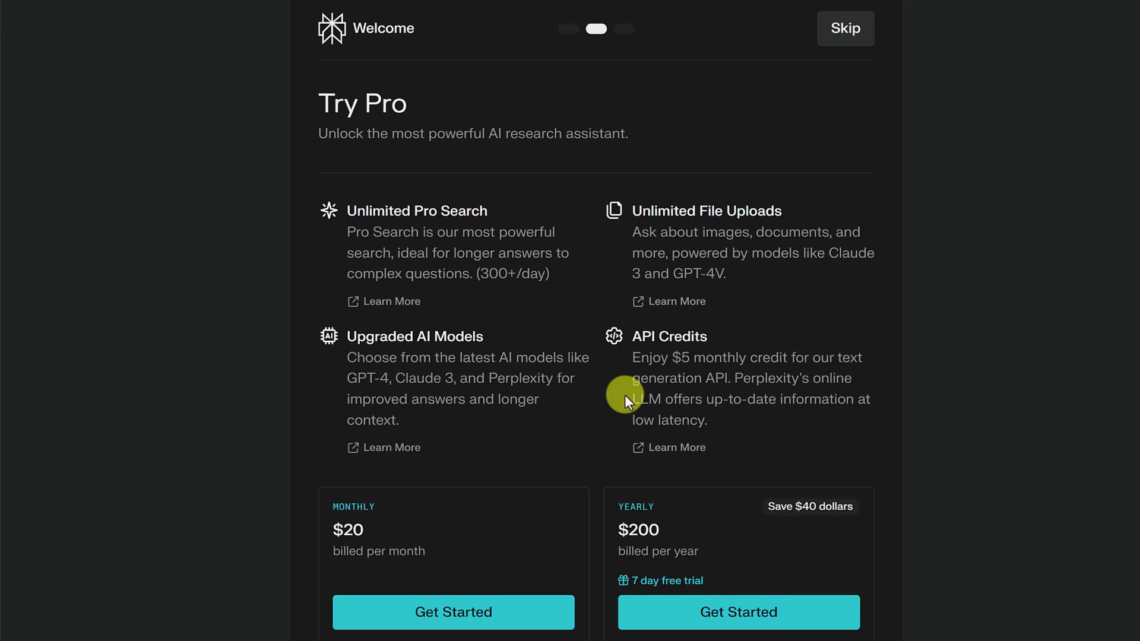
scroll(625, 394, "down", 1)
scroll(574, 468, "up", 1)
left_click(846, 28)
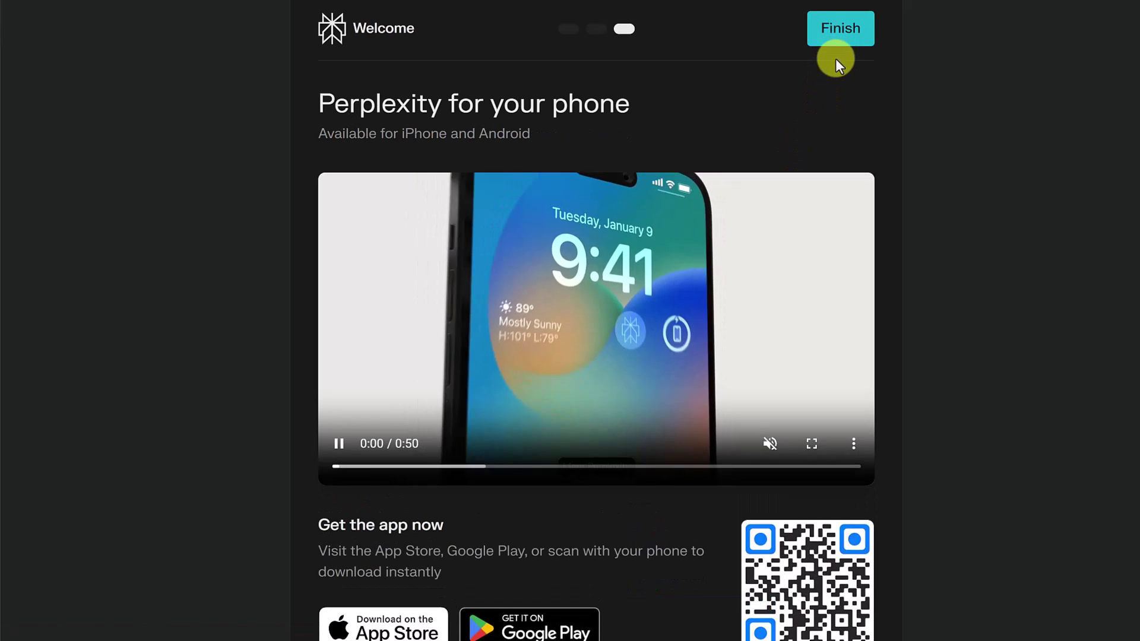
left_click(836, 41)
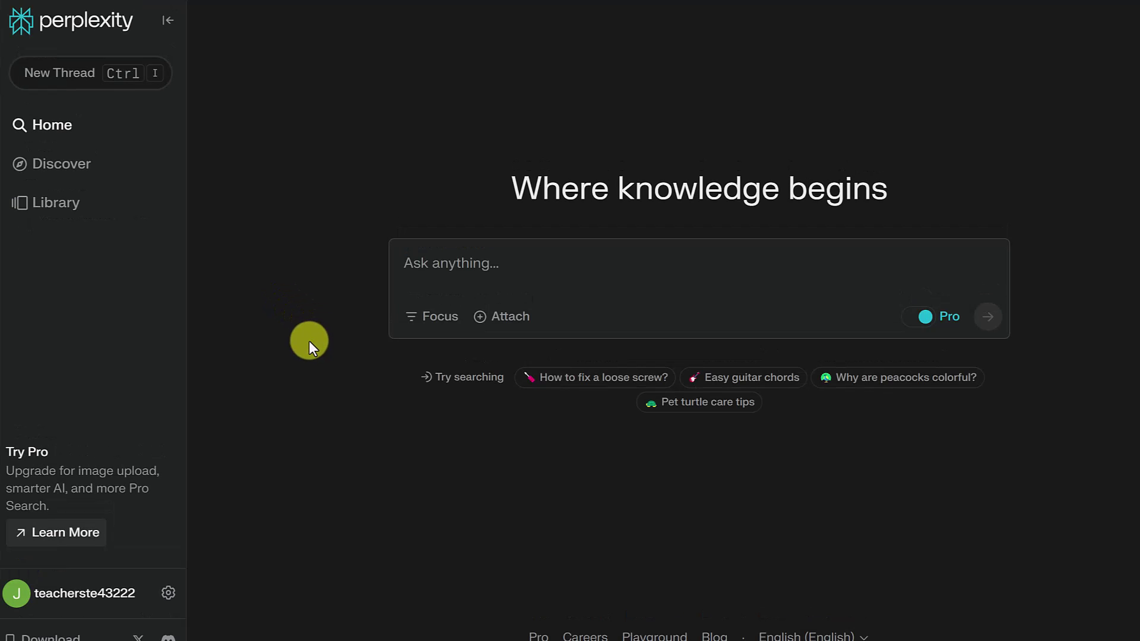
Ask "How intelligent are dolphins?" as a new search with Pro enabled.
left_click(438, 262)
type("How intelligent are dolphins?")
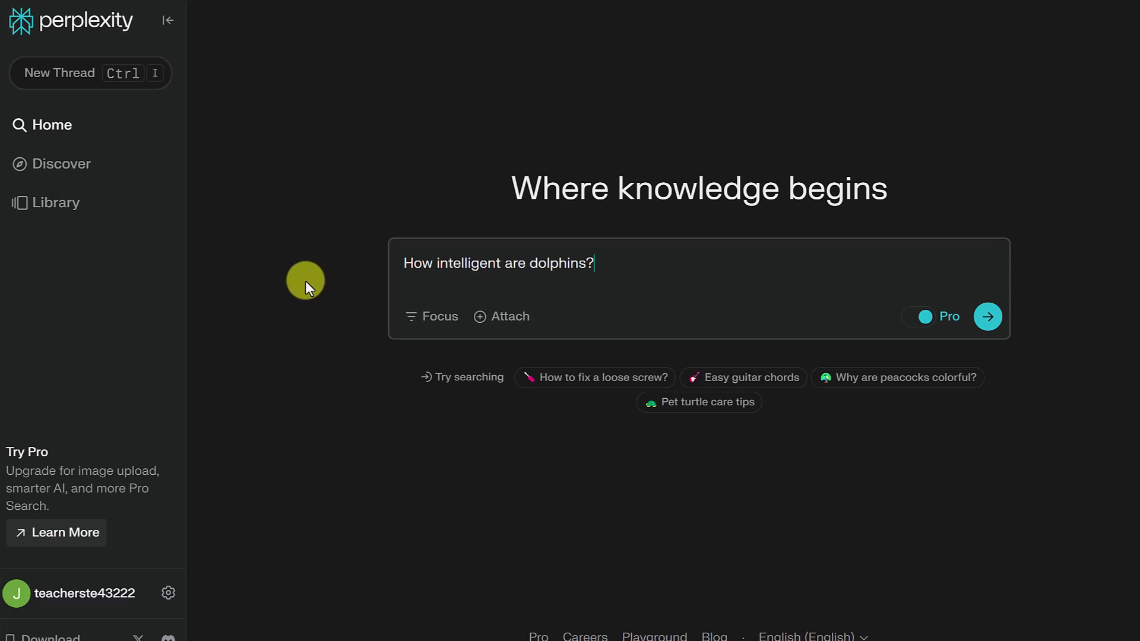
key("Return")
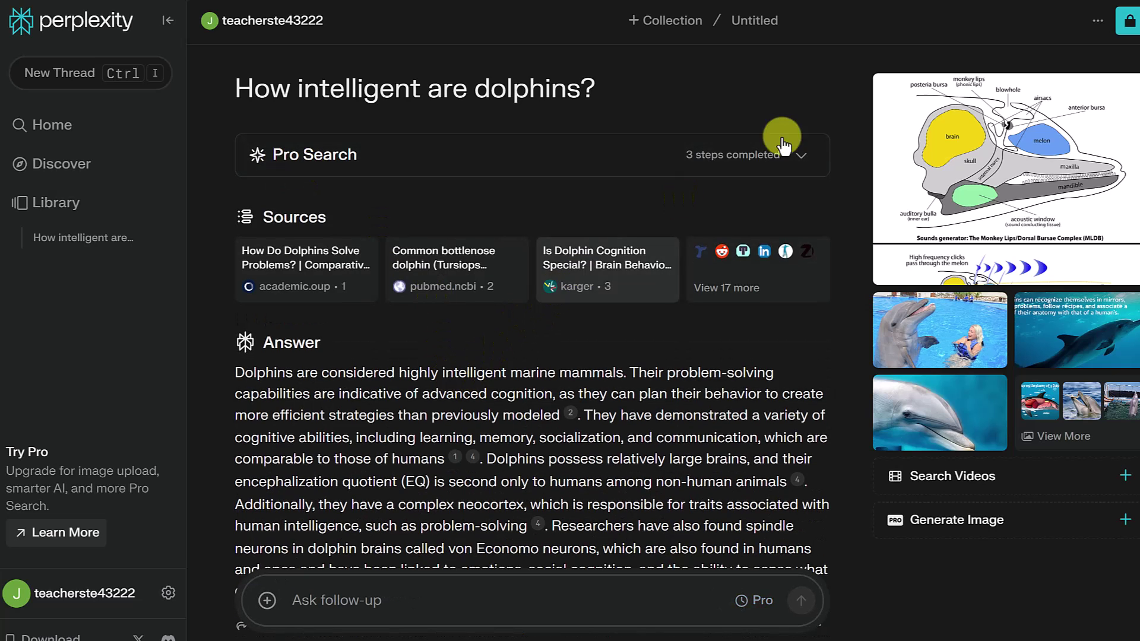
Expand the Pro Search steps of the dolphin answer and examine the queries, sources and answer text.
left_click(809, 156)
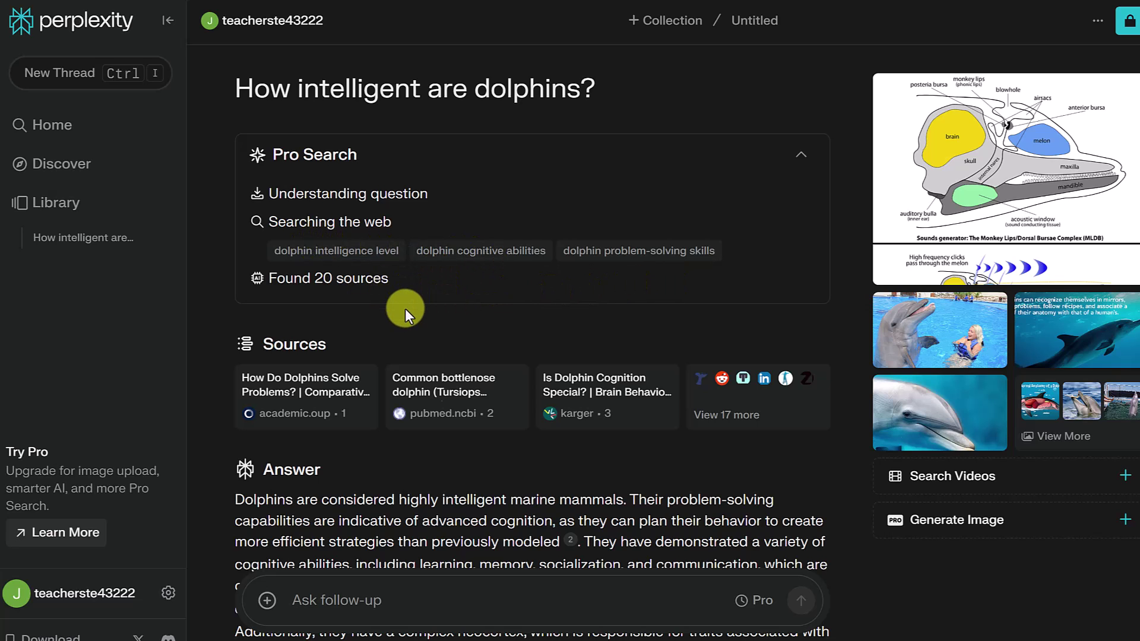
scroll(425, 320, "down", 2)
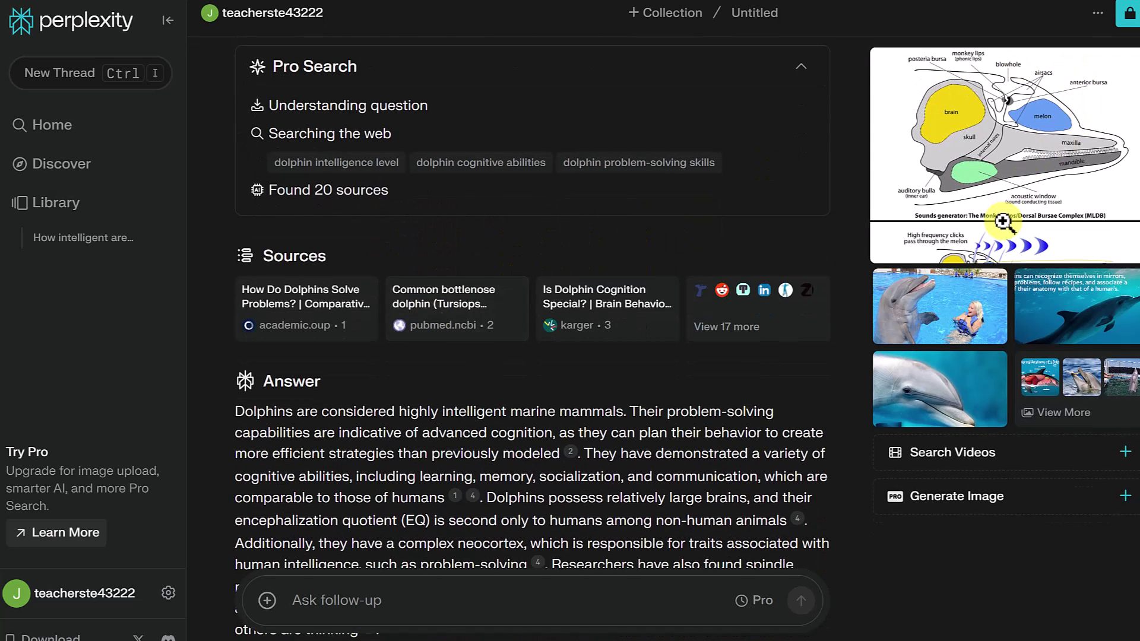
scroll(1003, 222, "up", 2)
scroll(954, 484, "down", 4)
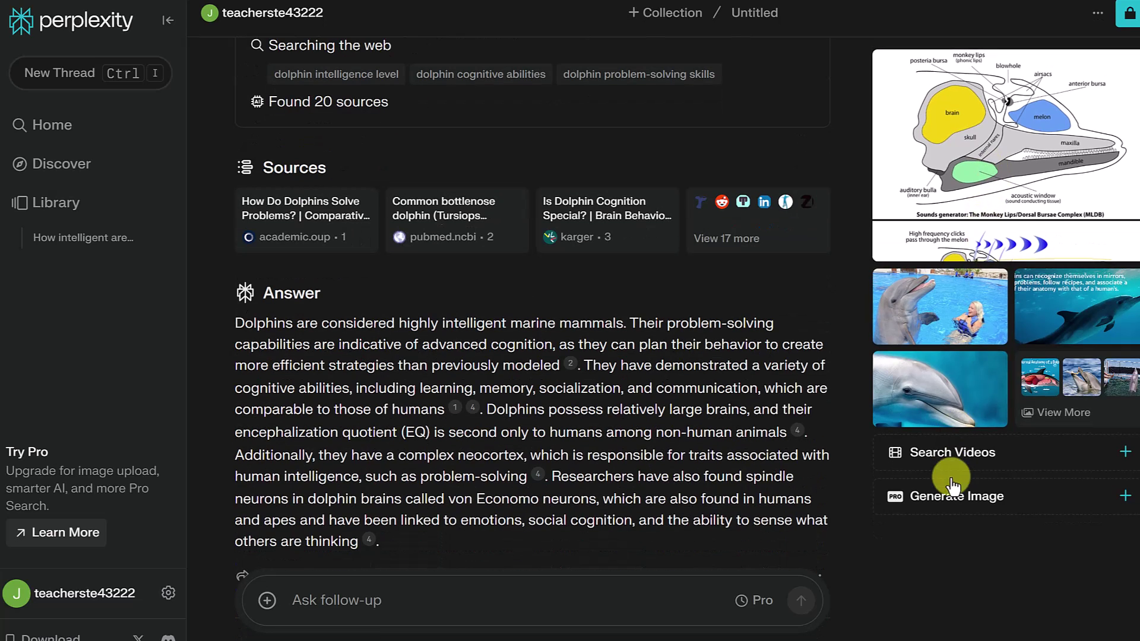
Search for videos related to the dolphin question and look over the video thumbnails and related questions.
left_click(921, 454)
scroll(970, 429, "down", 2)
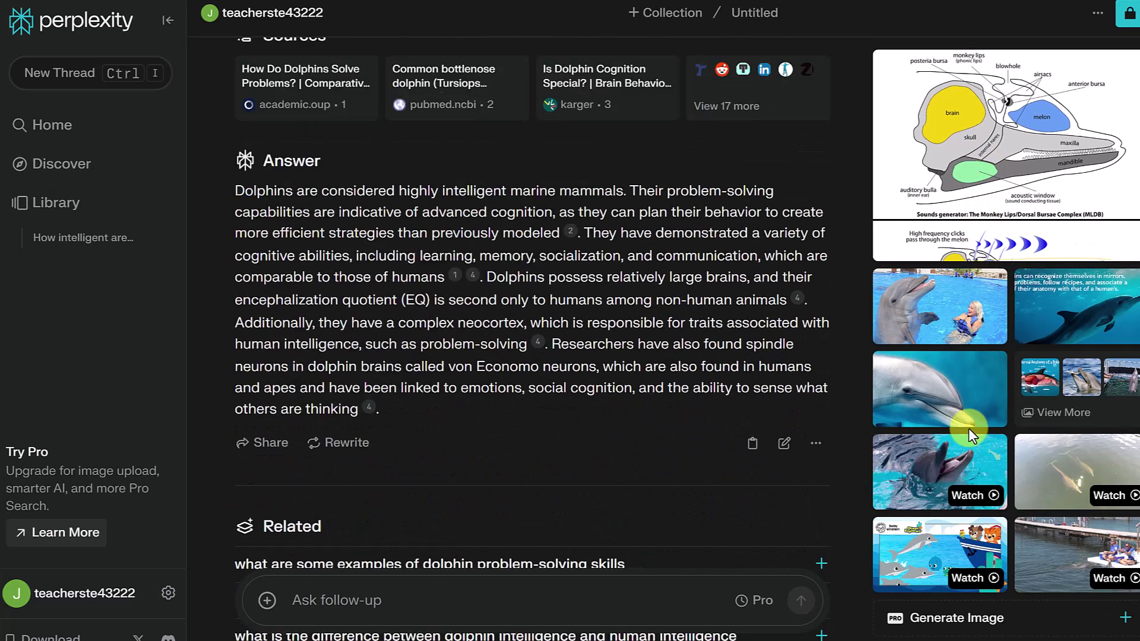
scroll(968, 428, "down", 1)
scroll(603, 386, "down", 2)
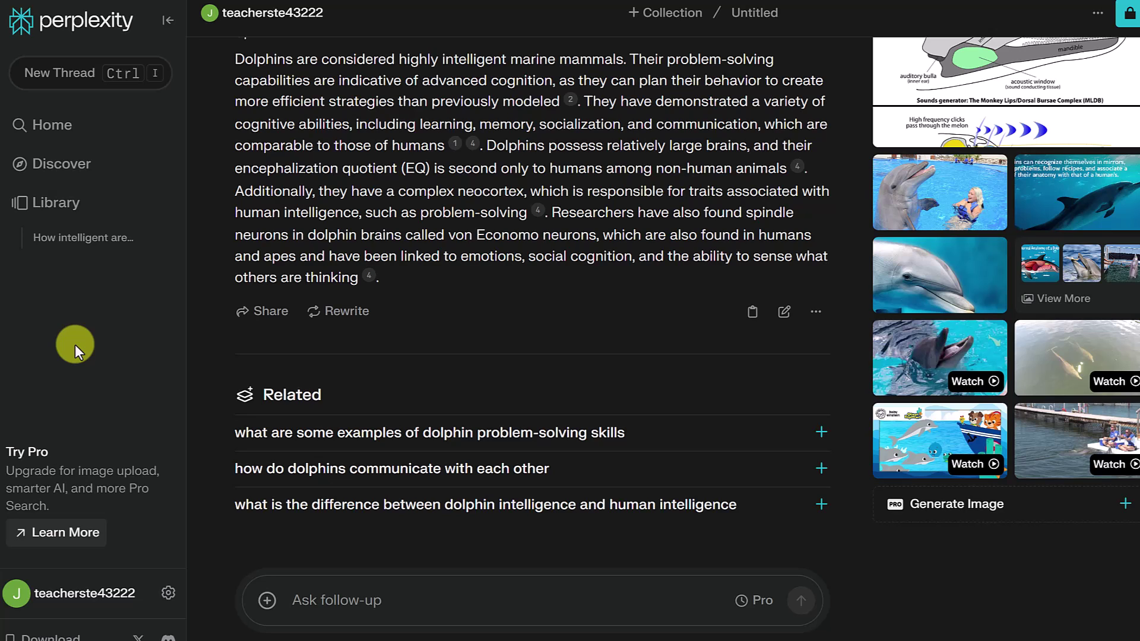
Open the Discover article "OpenAI and Microsoft Stargate supercomputer" and look over its answer text and related questions.
left_click(11, 243)
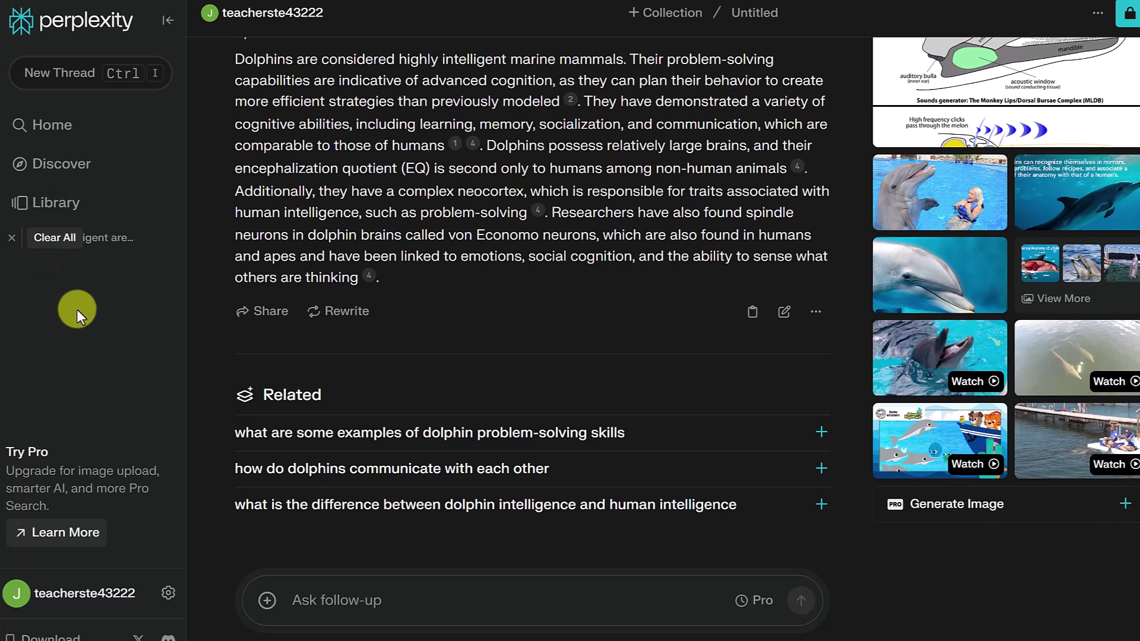
left_click(62, 165)
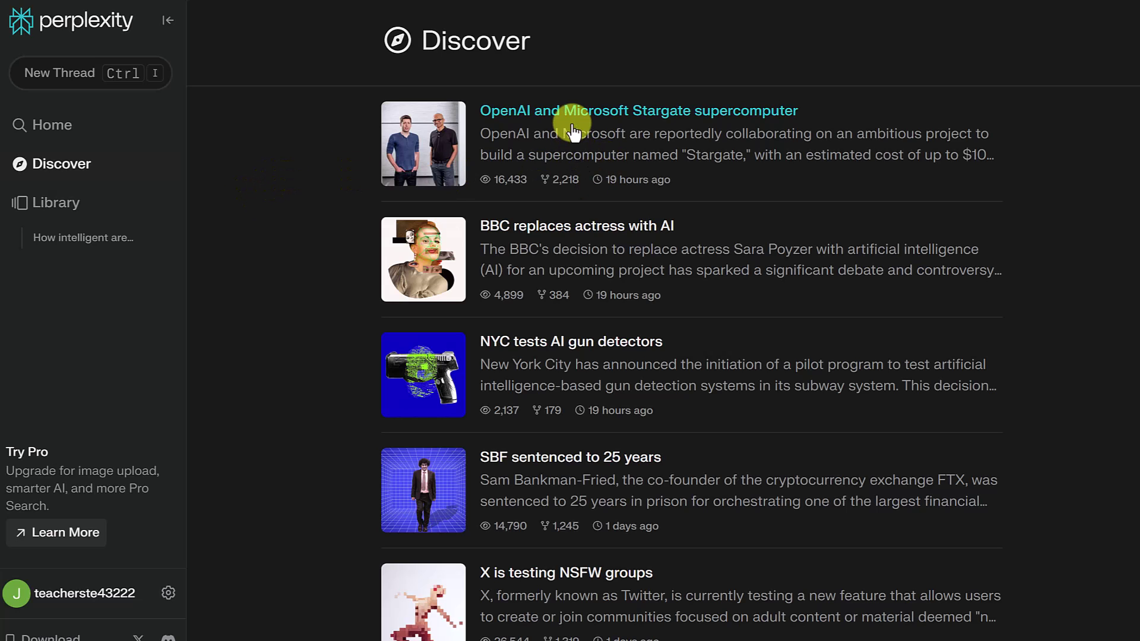
left_click(538, 113)
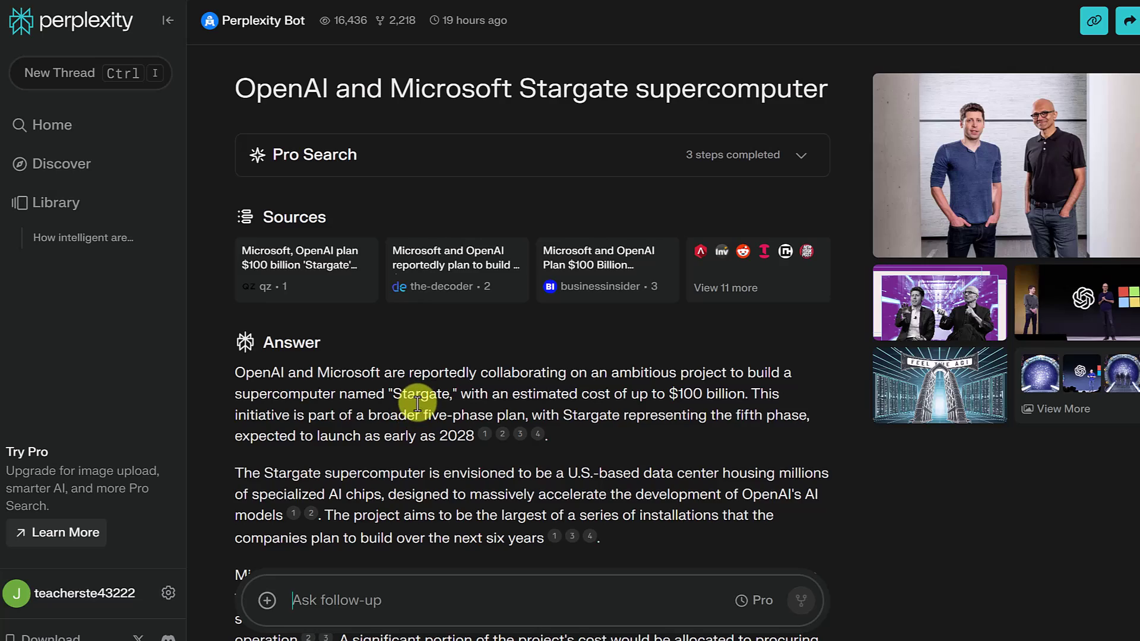
scroll(418, 404, "down", 10)
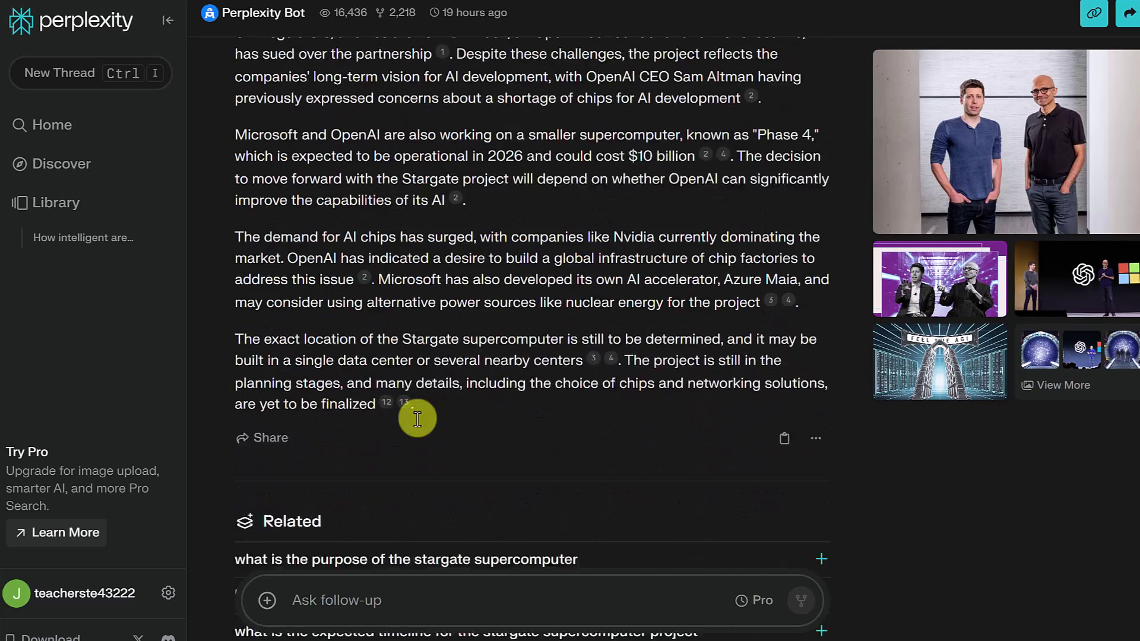
scroll(417, 419, "down", 2)
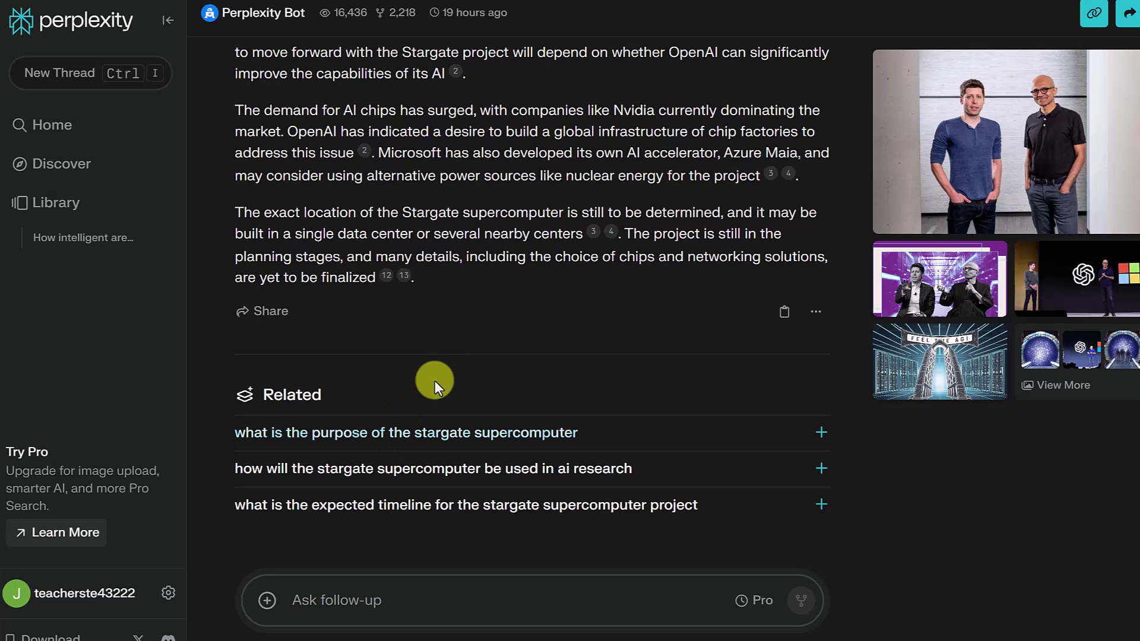
scroll(437, 381, "up", 12)
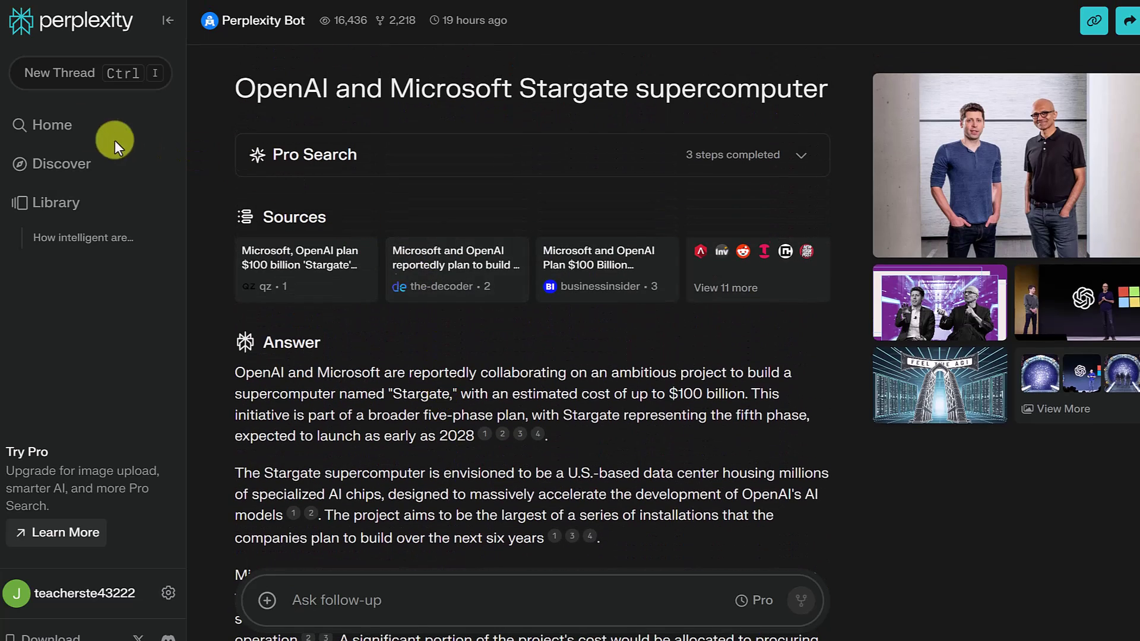
Ask "What are the latest advances in AI in March 2024" as a new search, and follow up with the related question on latest AI breakthroughs.
left_click(54, 124)
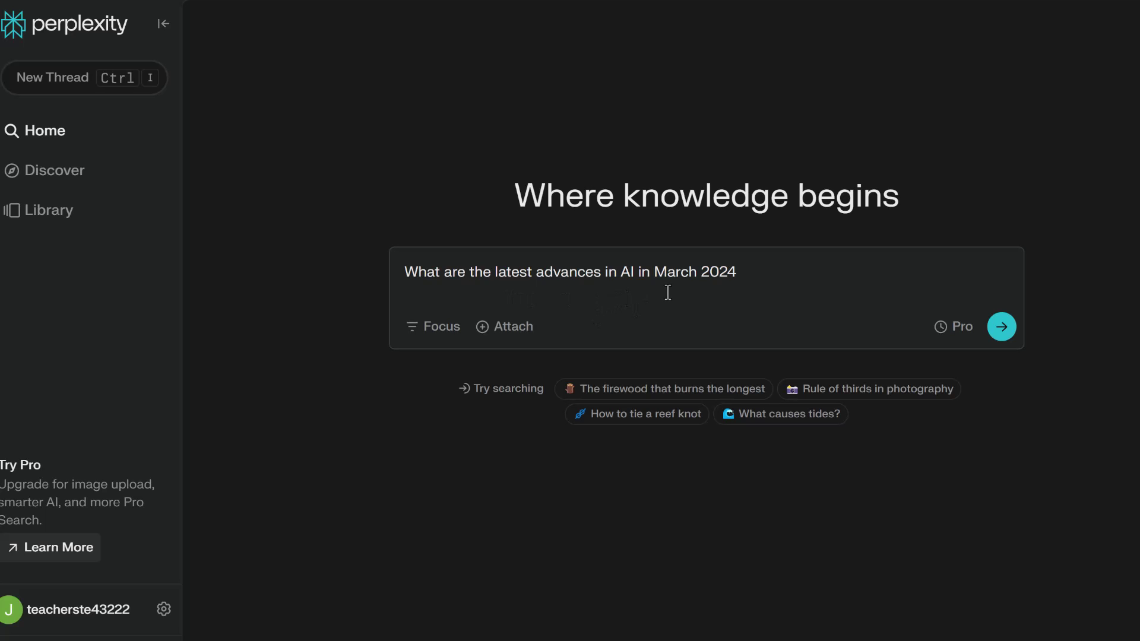
left_click(1002, 328)
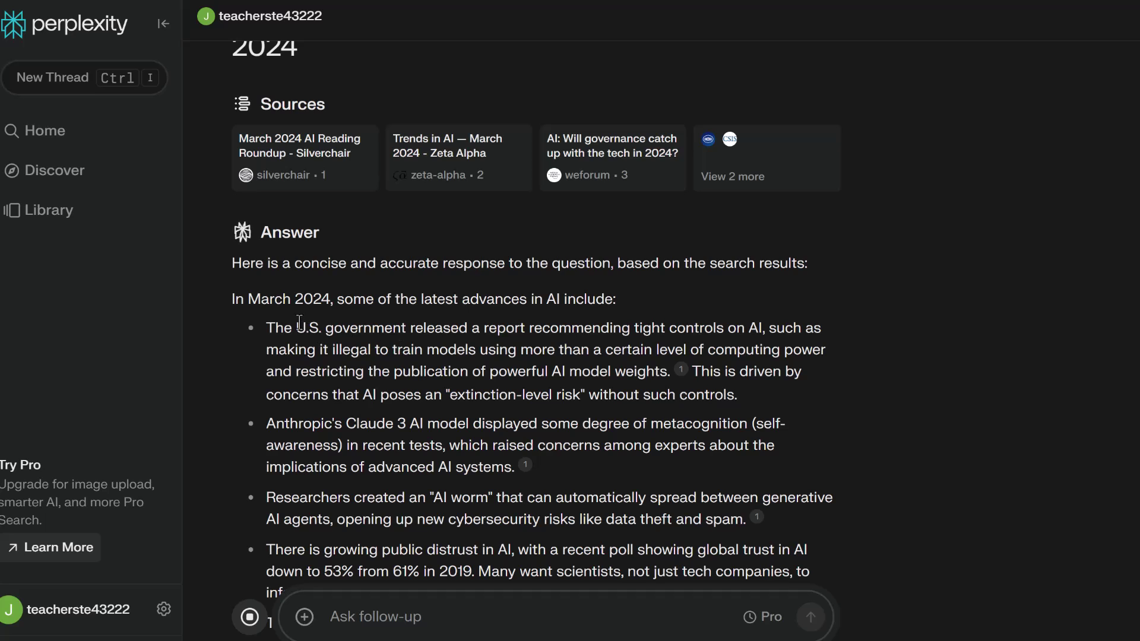
scroll(409, 384, "down", 3)
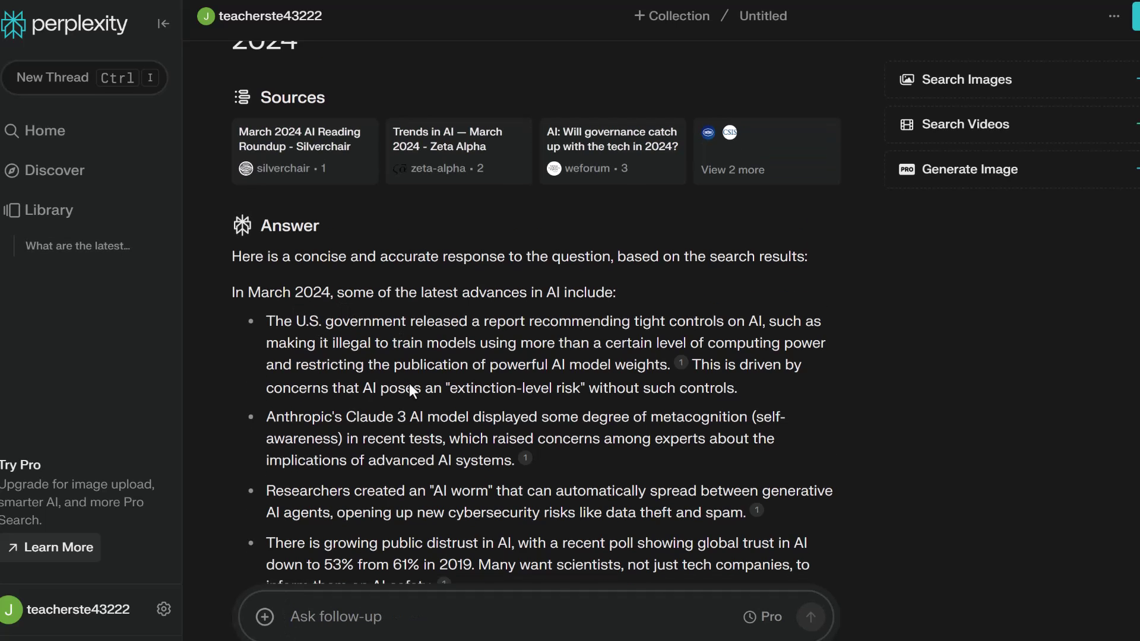
scroll(408, 383, "down", 5)
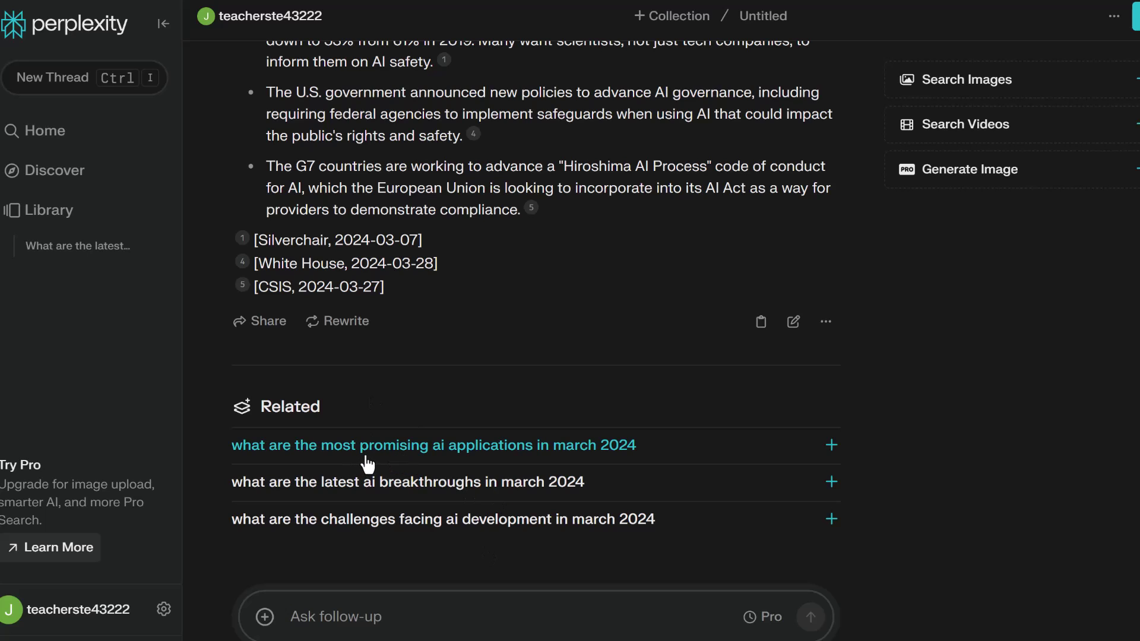
left_click(396, 488)
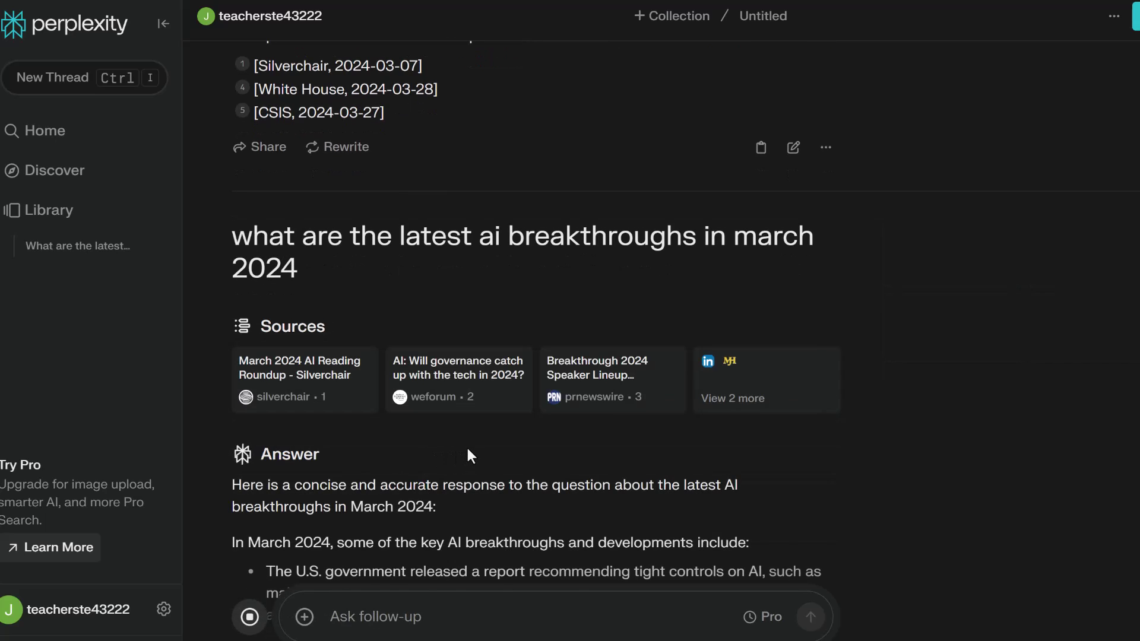
scroll(469, 455, "down", 2)
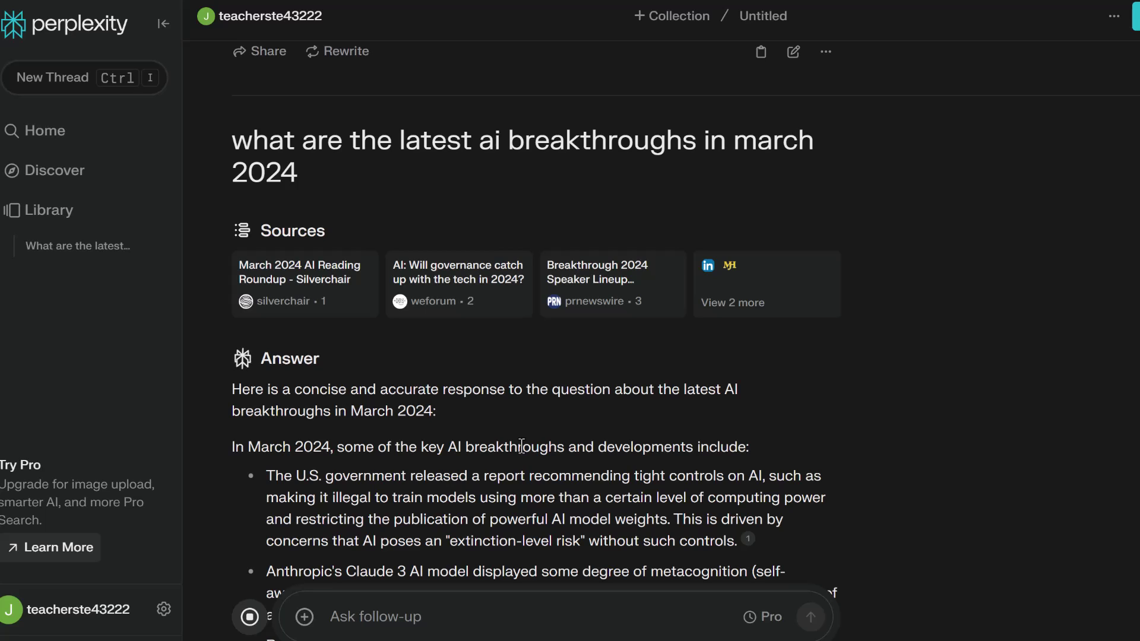
Ask "Create a recipe that has 40g grams of protein and 5g of fiber using chicken and vegetables, make it spicy" and read the recipe.
left_click(56, 142)
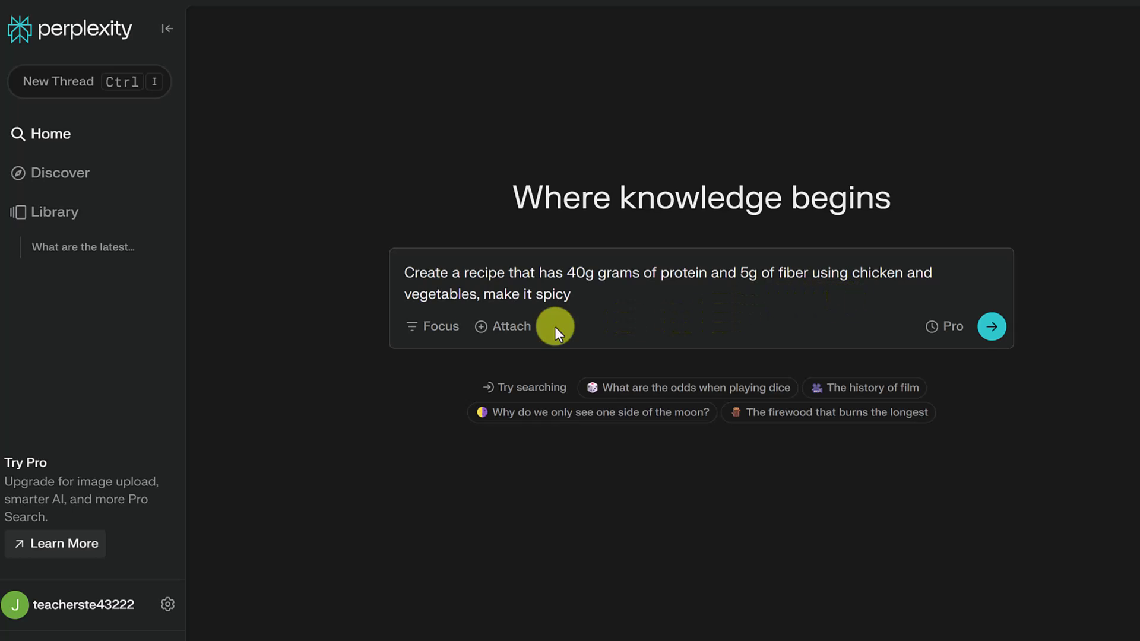
key("Return")
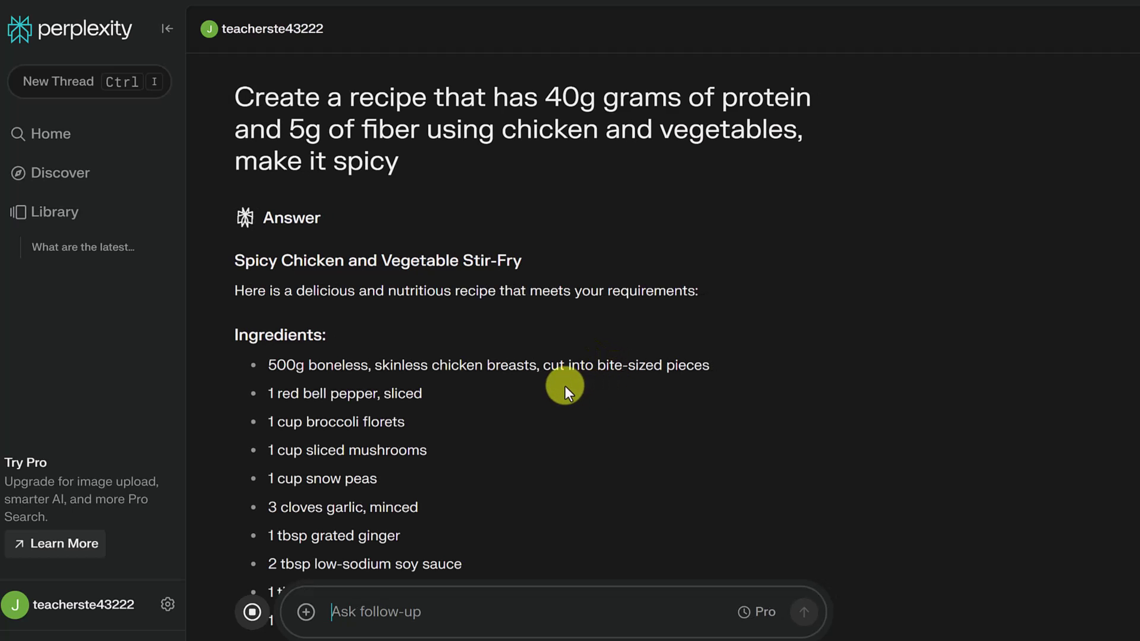
scroll(457, 369, "down", 2)
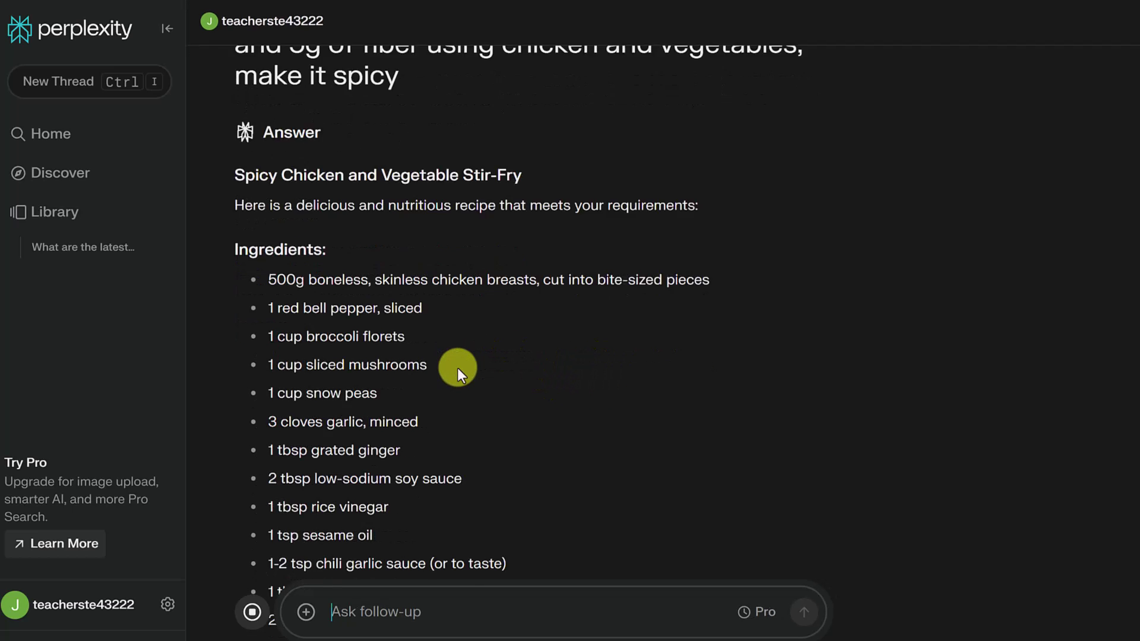
scroll(457, 368, "down", 3)
scroll(500, 406, "up", 5)
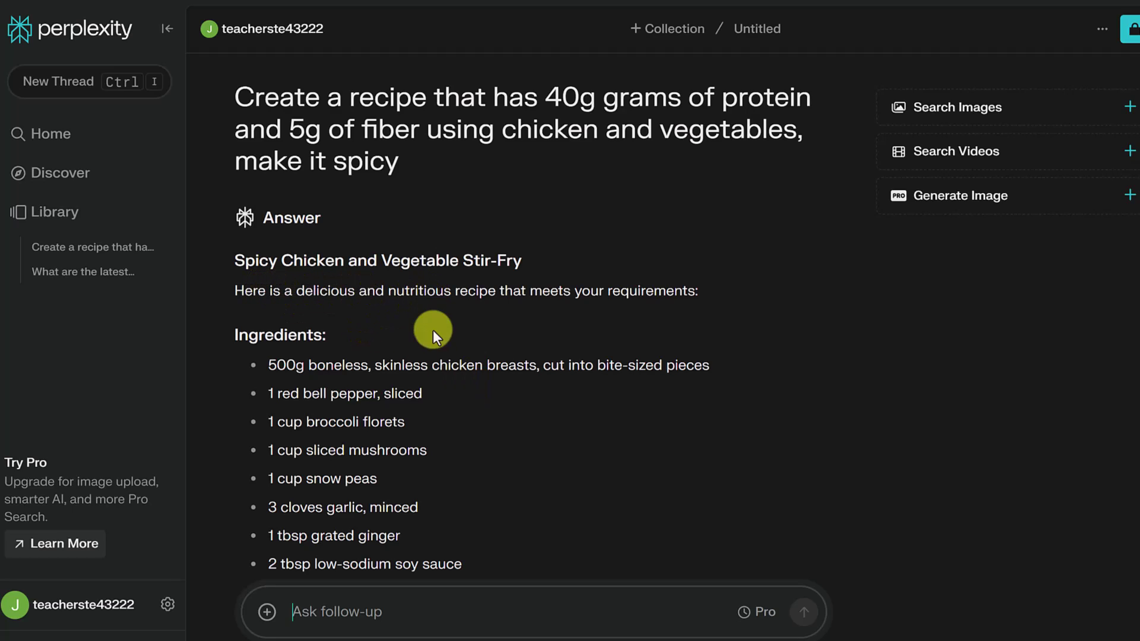
scroll(444, 344, "down", 20)
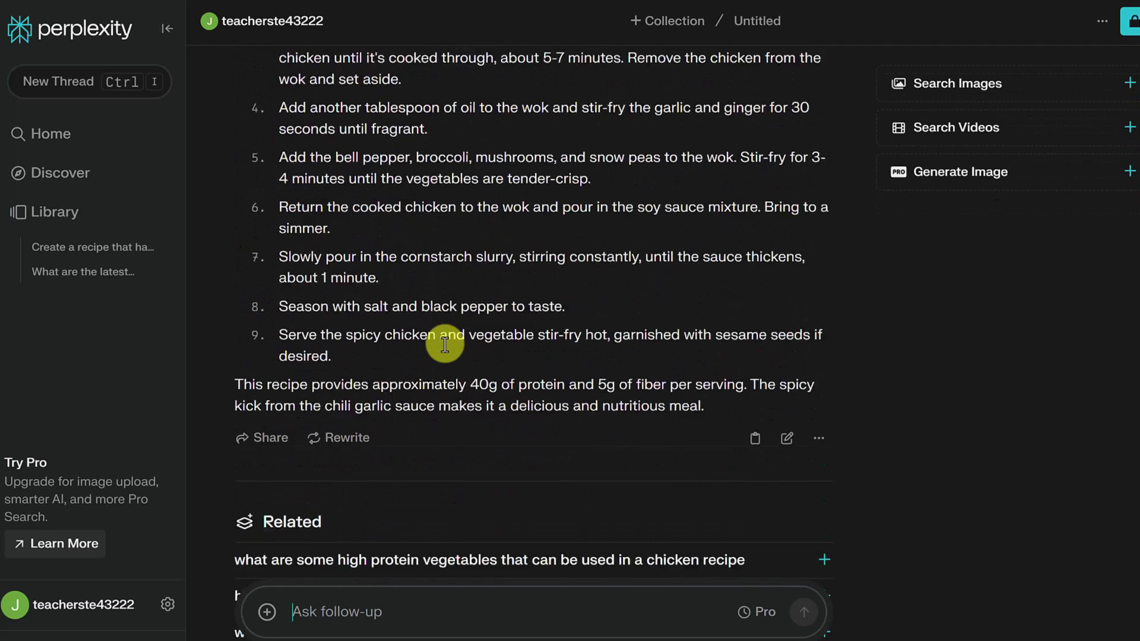
scroll(447, 341, "up", 3)
scroll(449, 340, "down", 5)
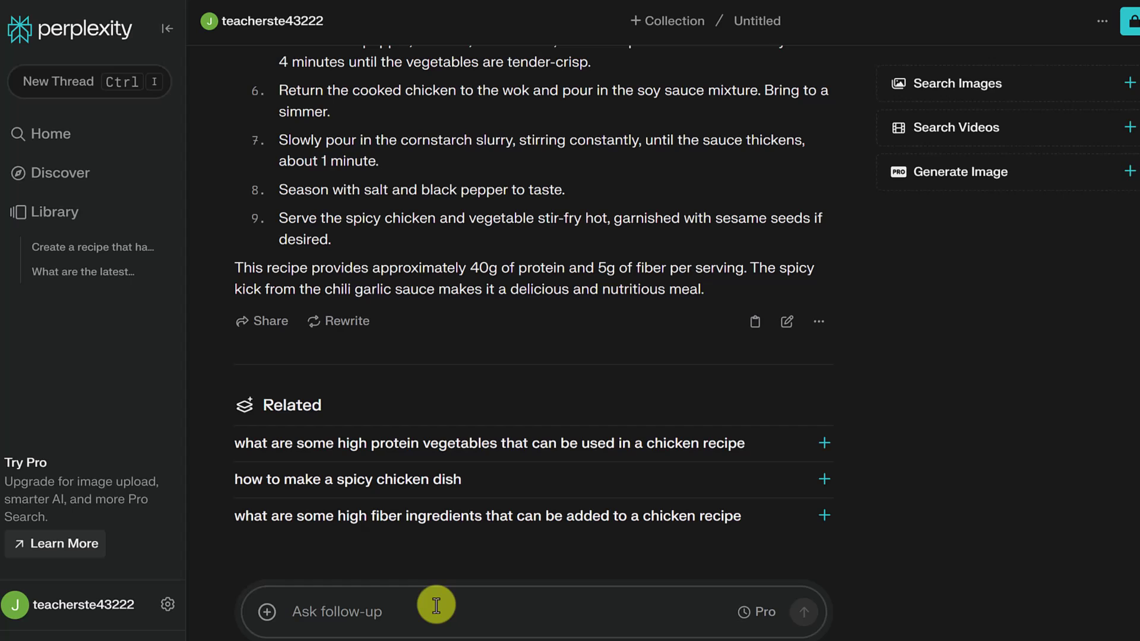
Ask the follow-up question "what are the sources" in the recipe thread.
type("what are the sou")
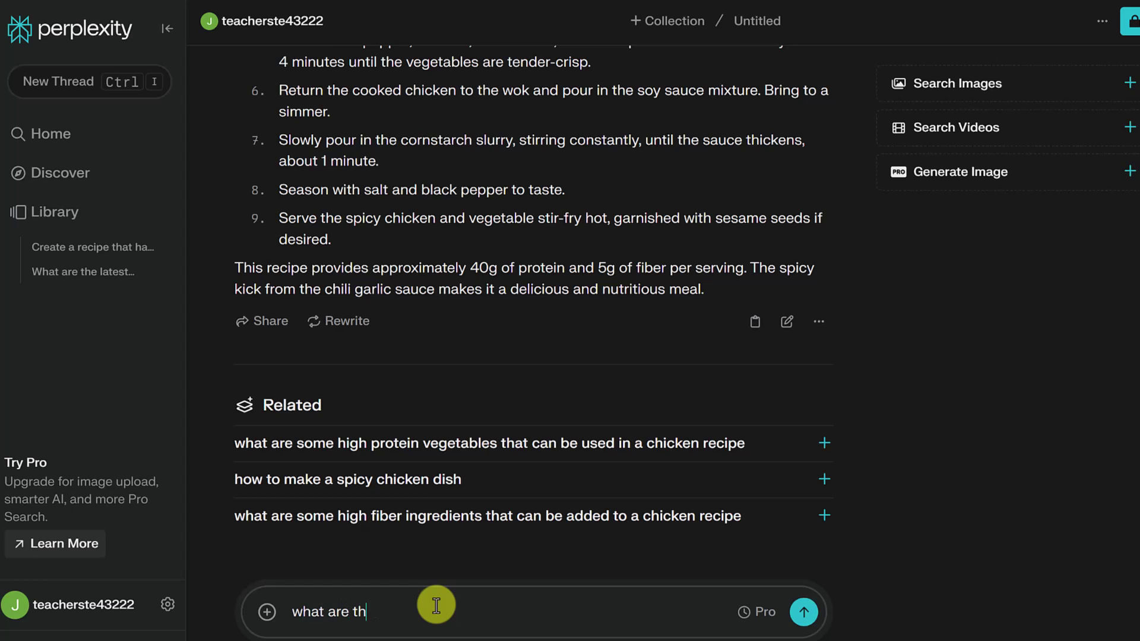
type("rces")
key("Return")
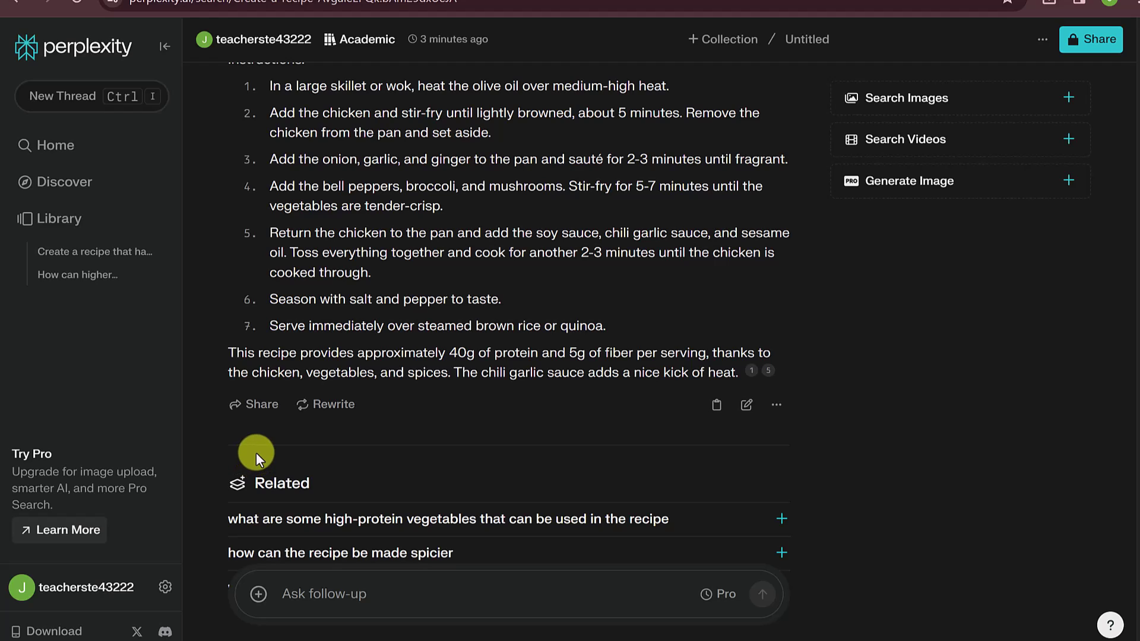
Make the recipe thread shareable by link, look over its sharing options, and return its view access to Secret.
left_click(261, 418)
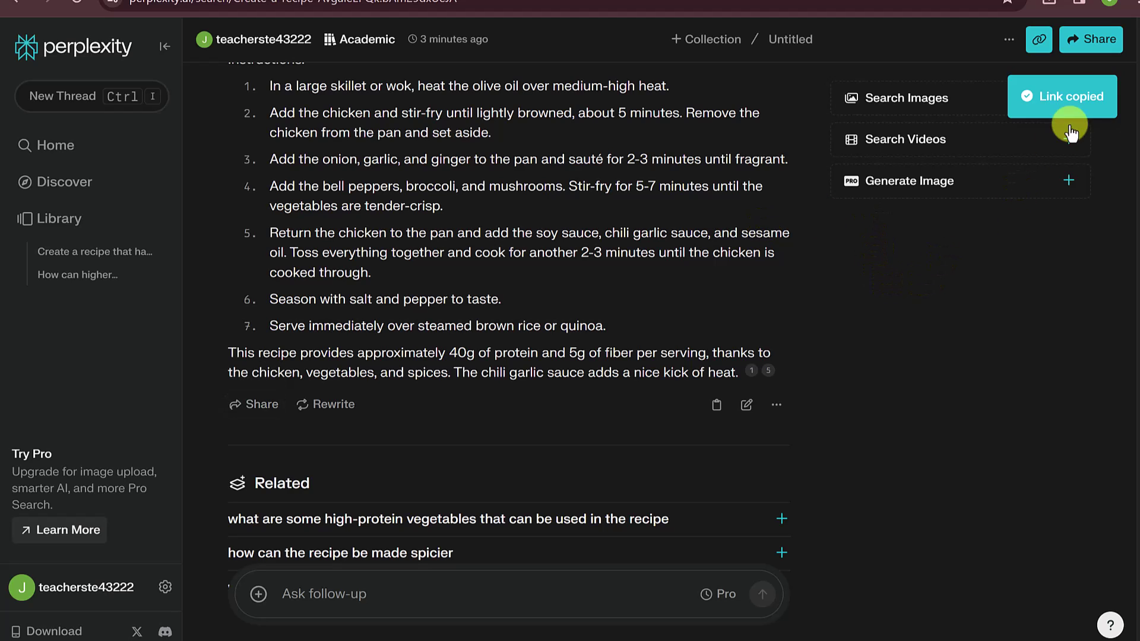
left_click(1084, 45)
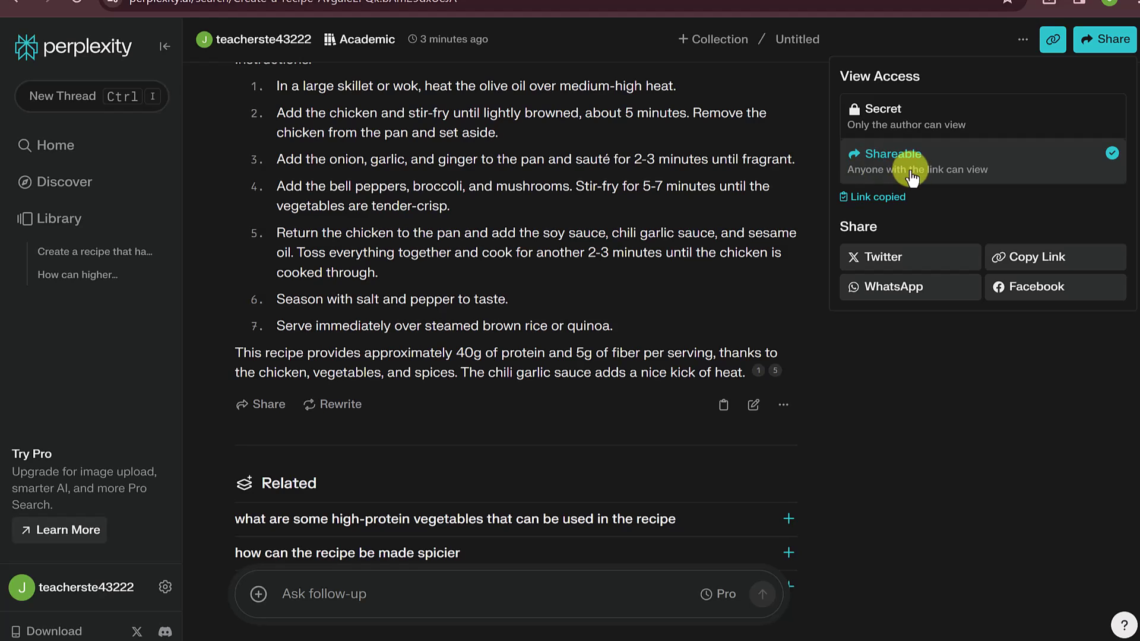
left_click(904, 116)
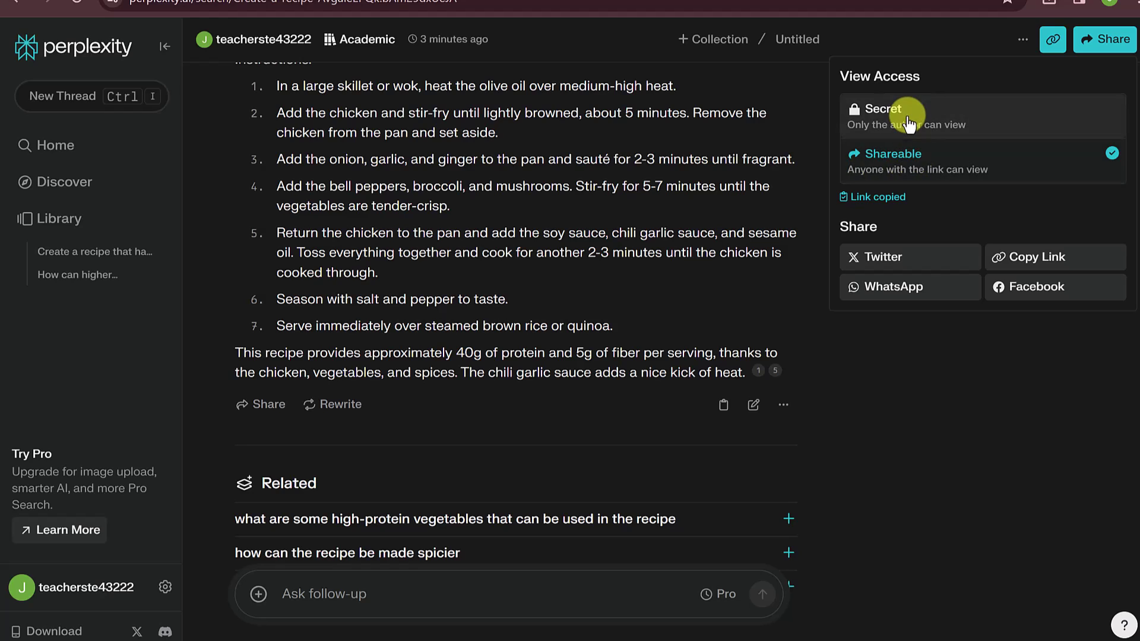
left_click(911, 175)
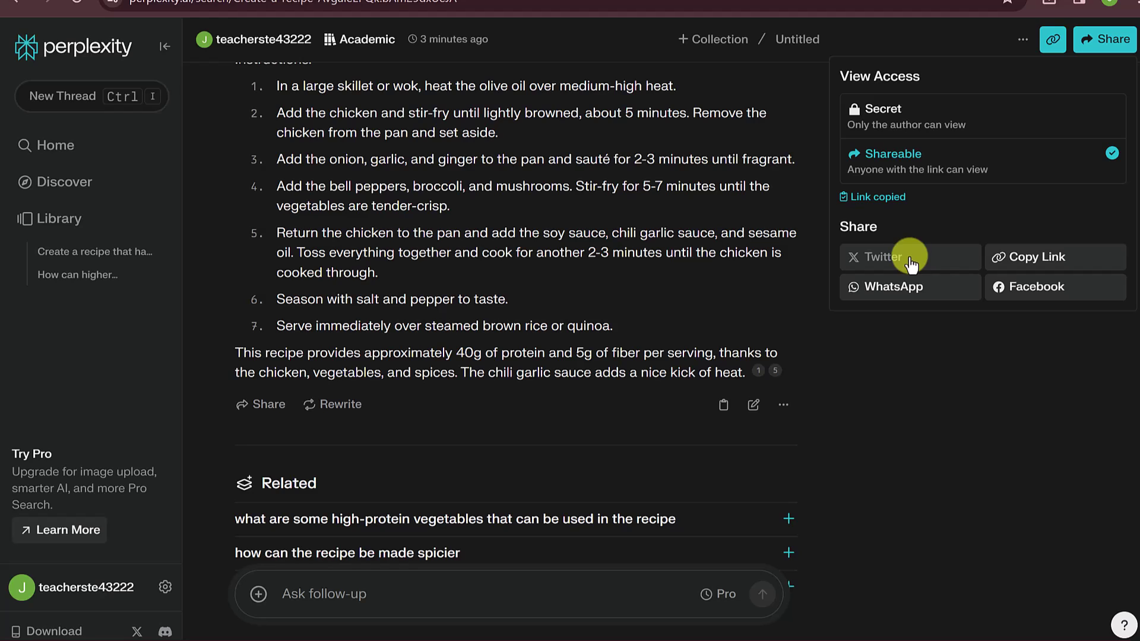
left_click(894, 135)
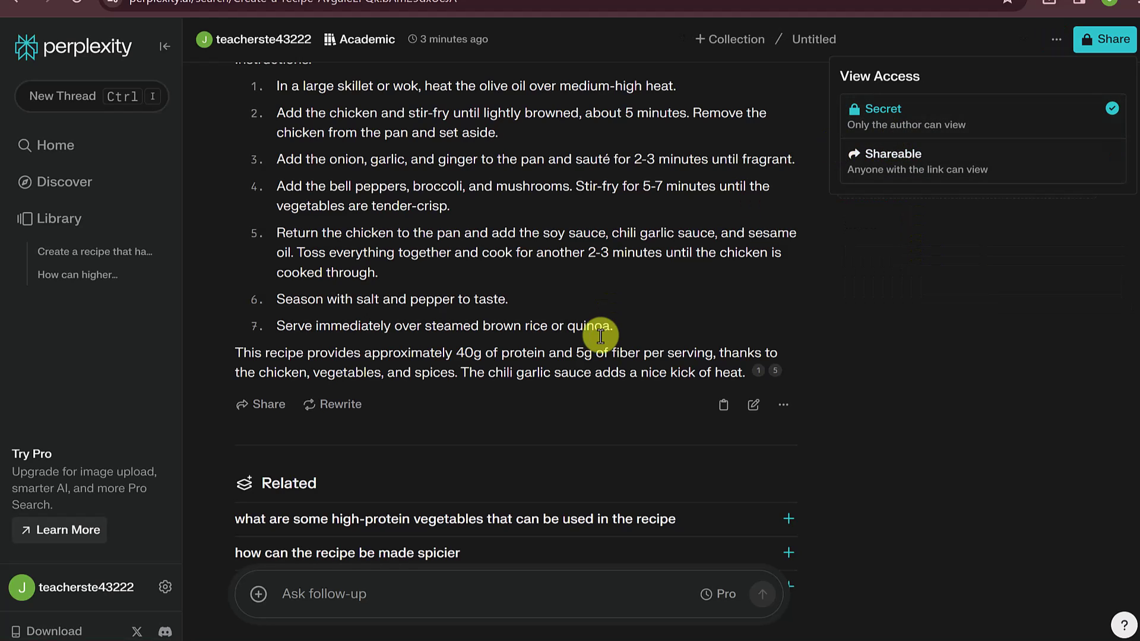
left_click(570, 329)
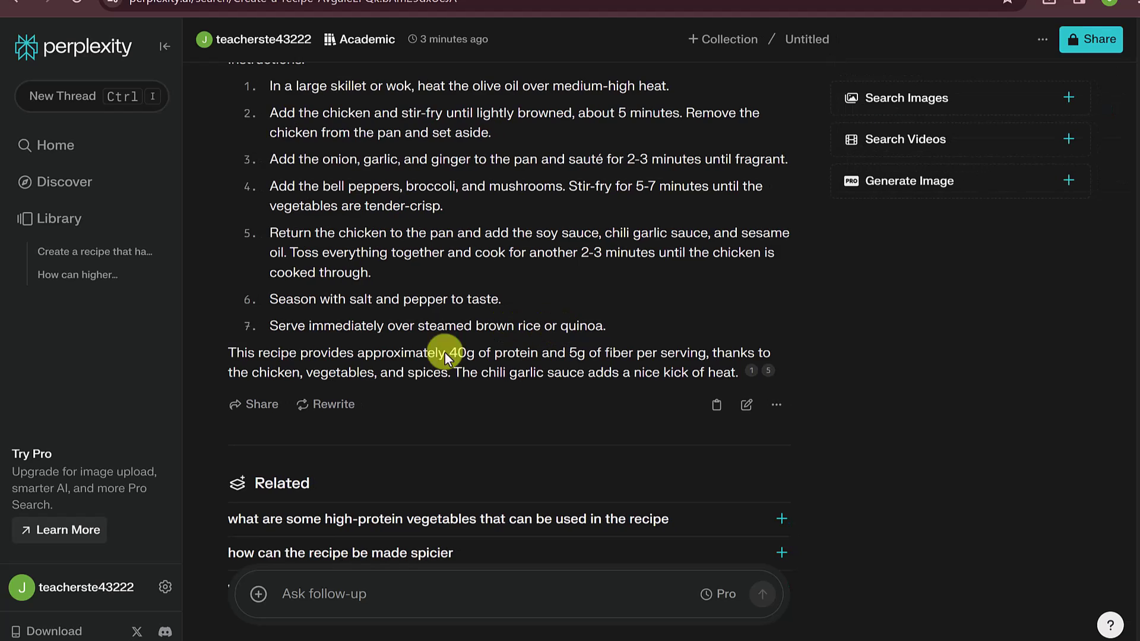
Examine the models offered for rewriting the recipe answer, close the list without choosing one, and open the query for editing.
left_click(322, 405)
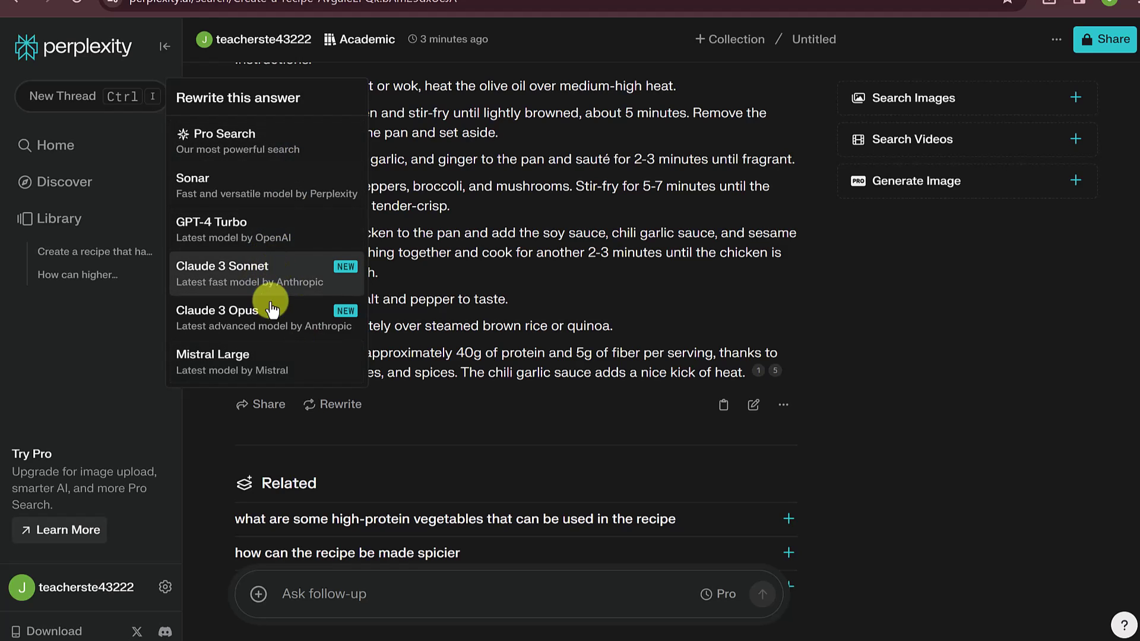
left_click(513, 433)
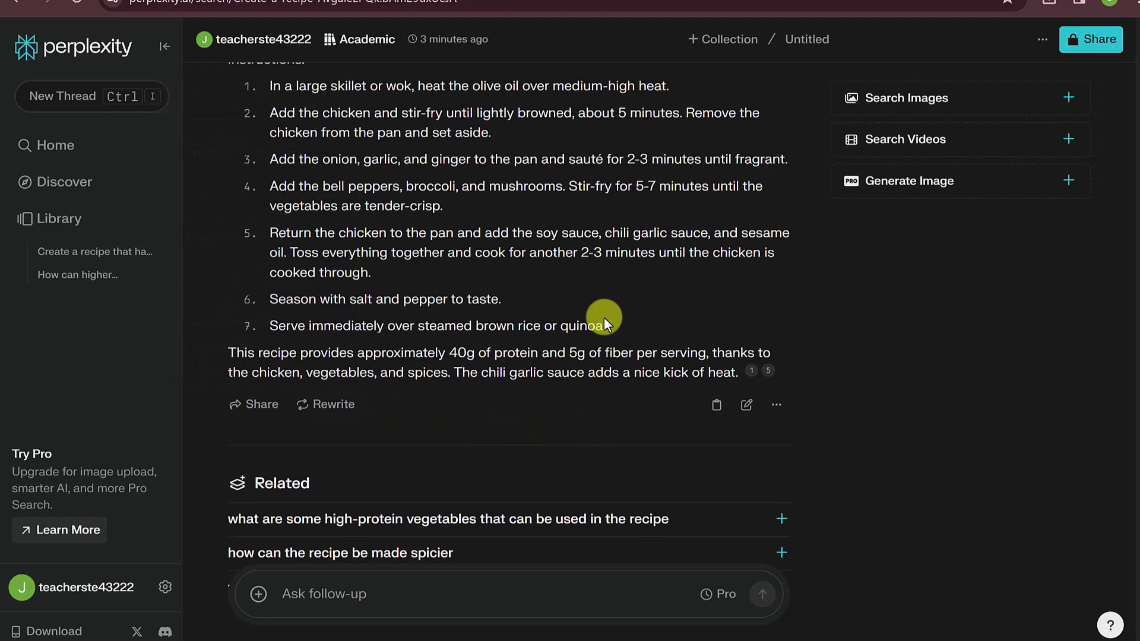
scroll(604, 316, "up", 2)
scroll(604, 315, "down", 2)
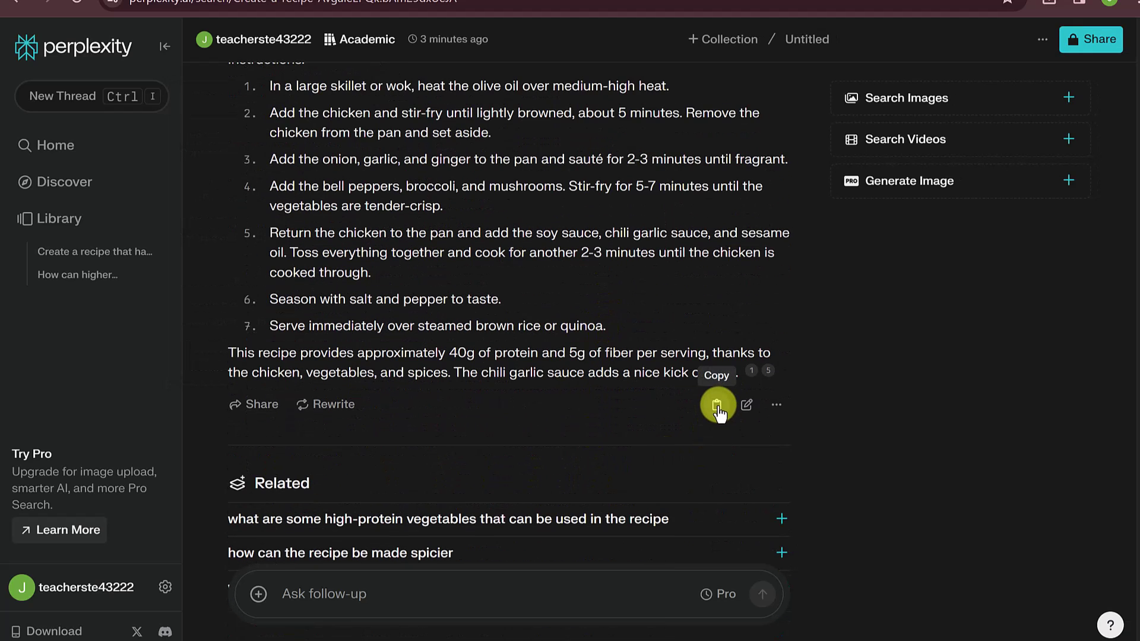
left_click(750, 408)
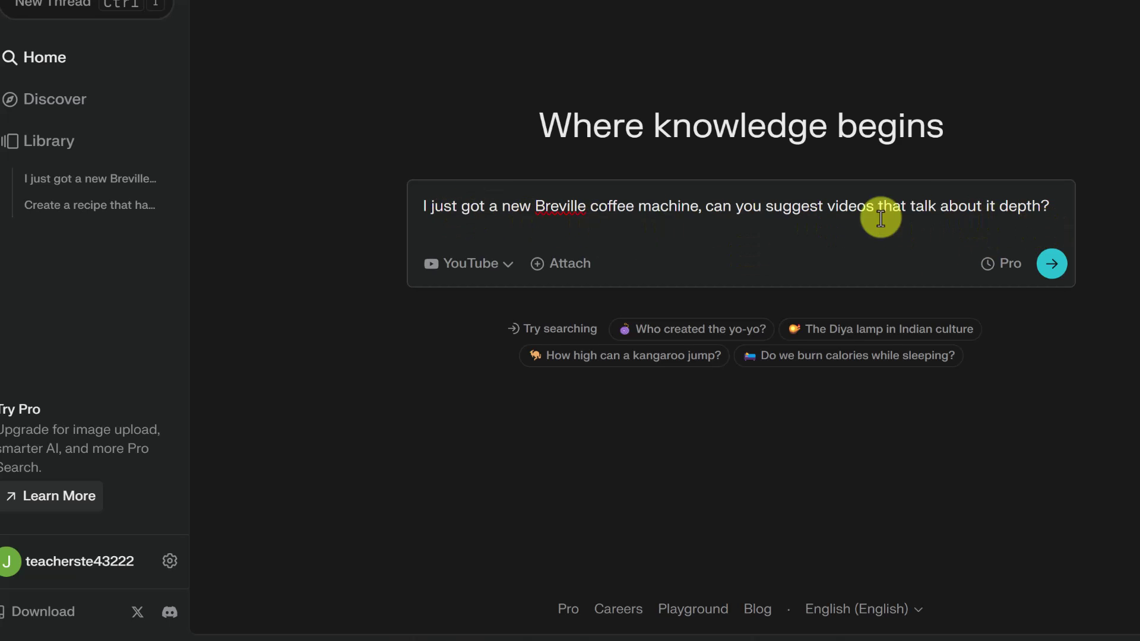
Set the source focus to YouTube and submit the question "I just got a new Breville coffee machine, can you suggest videos that talk about it depth?".
left_click(508, 268)
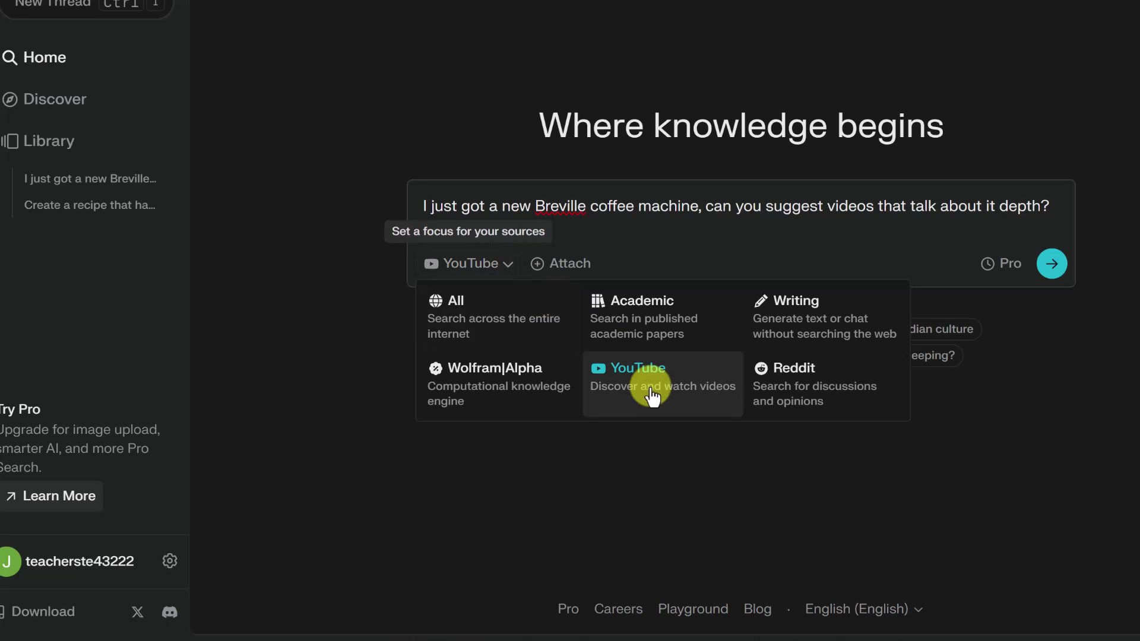
left_click(458, 324)
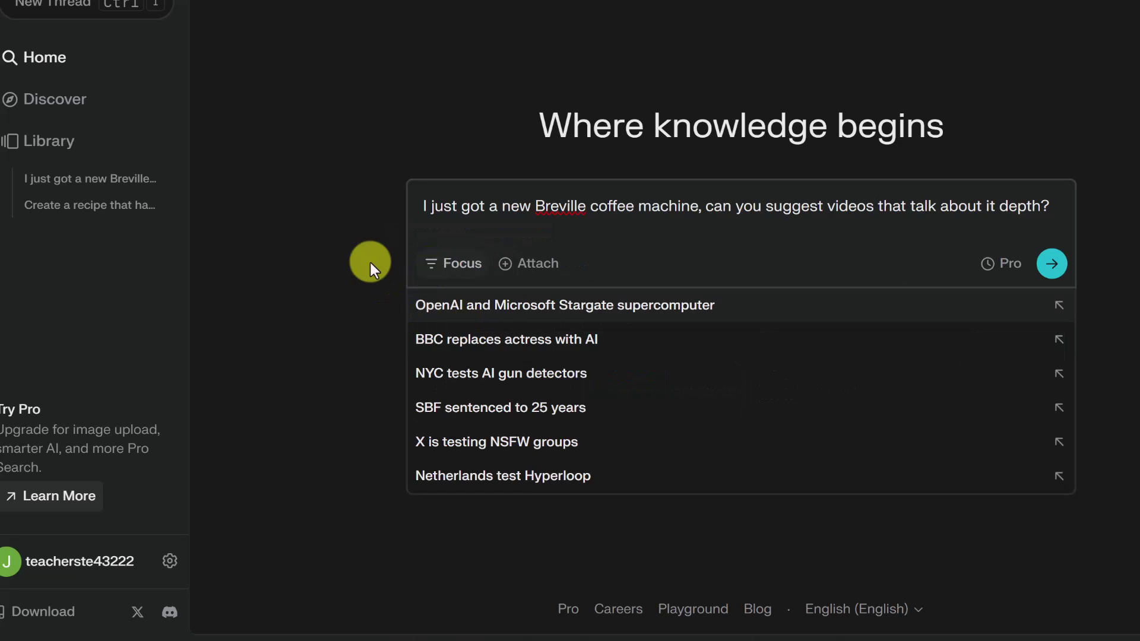
left_click(464, 266)
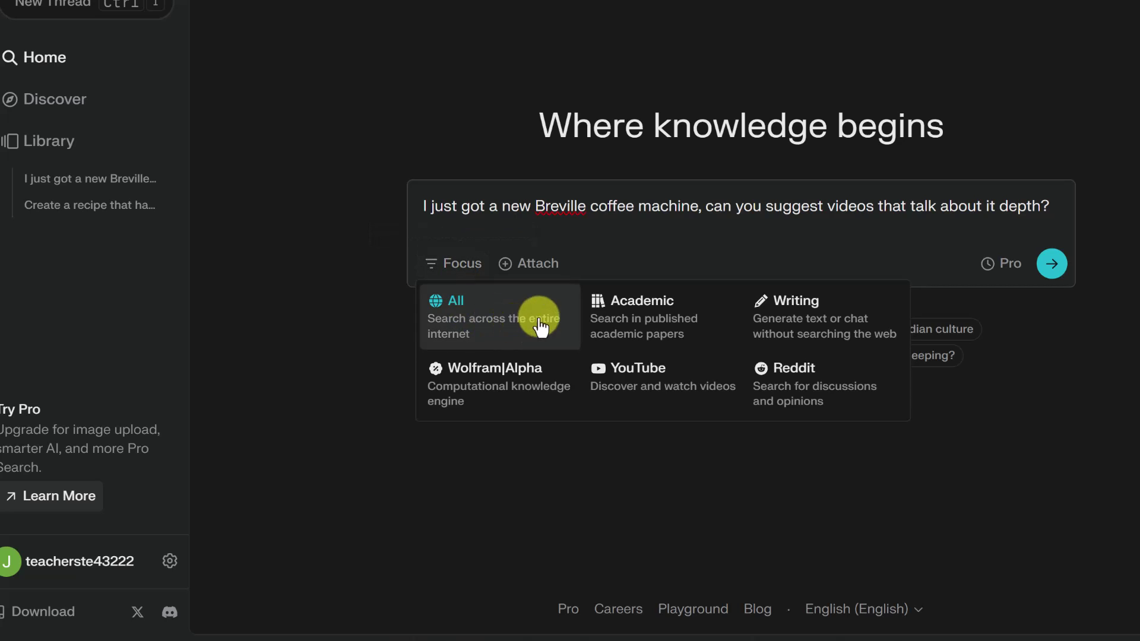
left_click(656, 396)
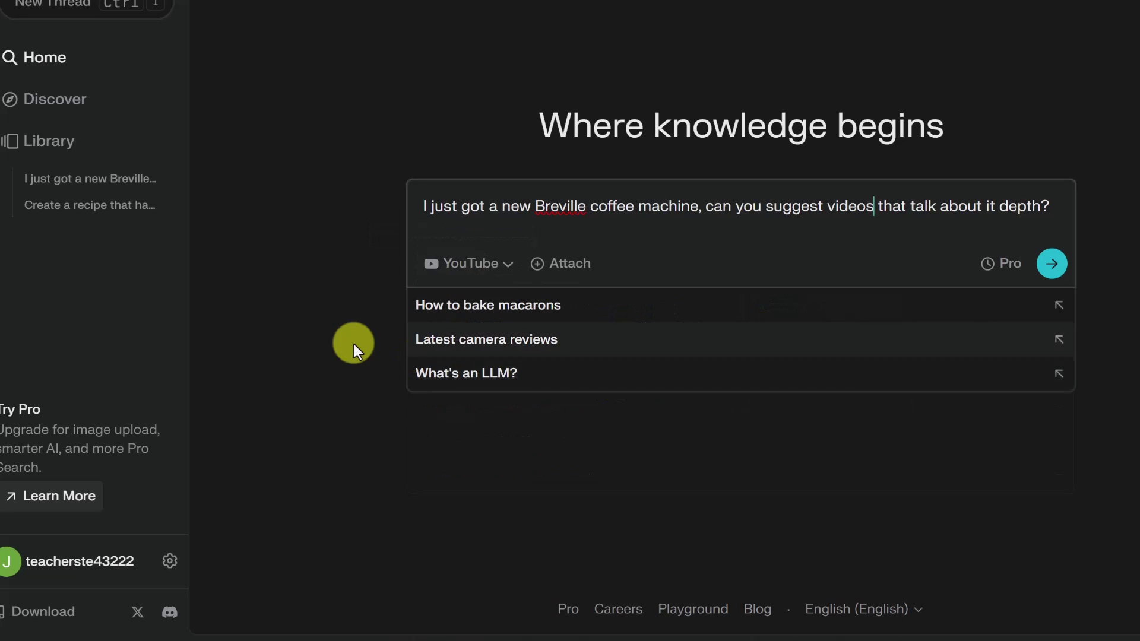
left_click(1047, 216)
key("Return")
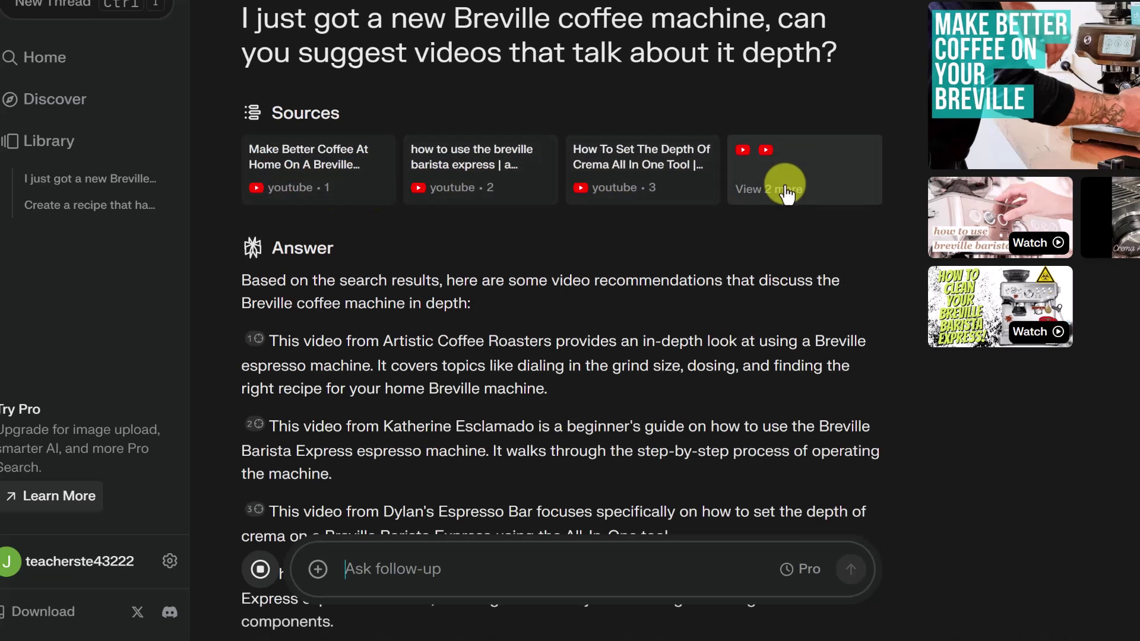
Read through the Breville coffee machine video recommendations in the answer.
scroll(558, 312, "down", 3)
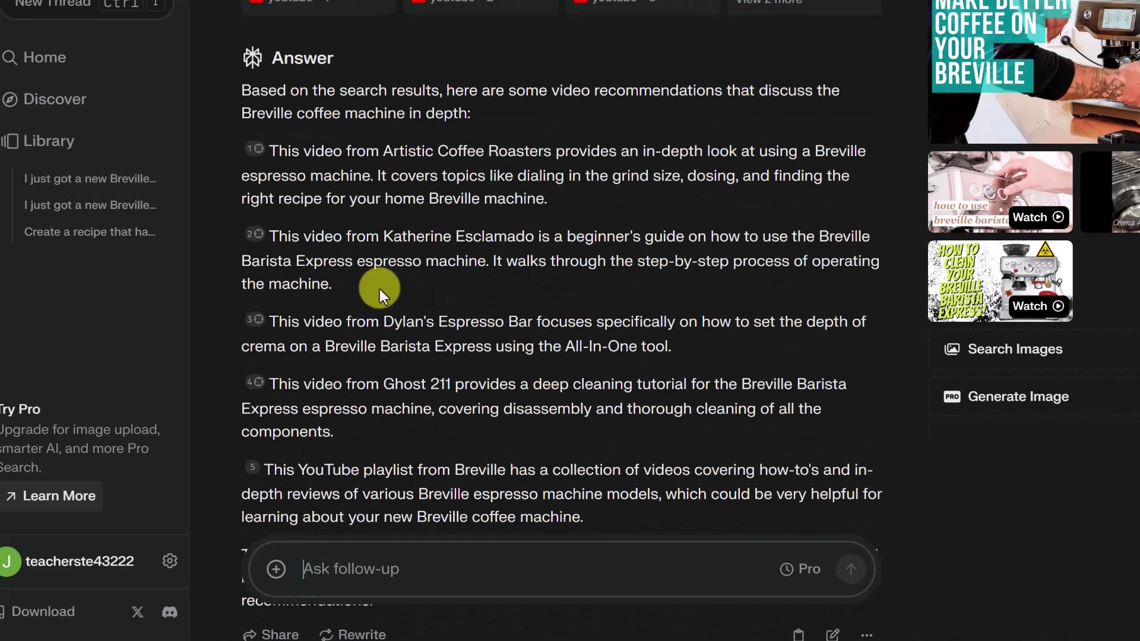
scroll(392, 281, "down", 3)
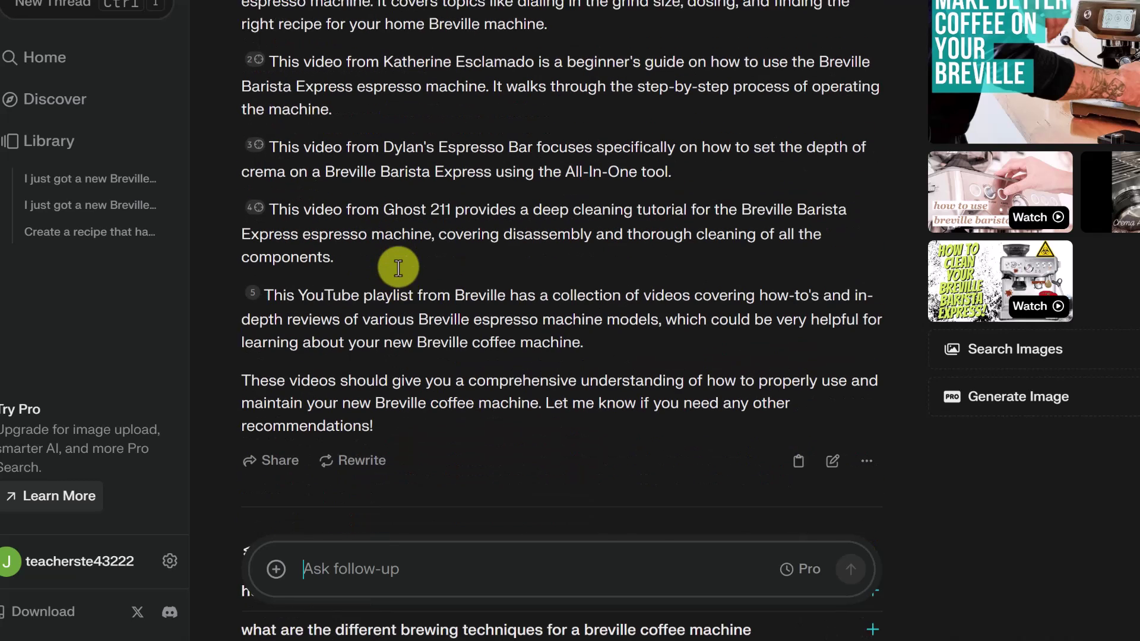
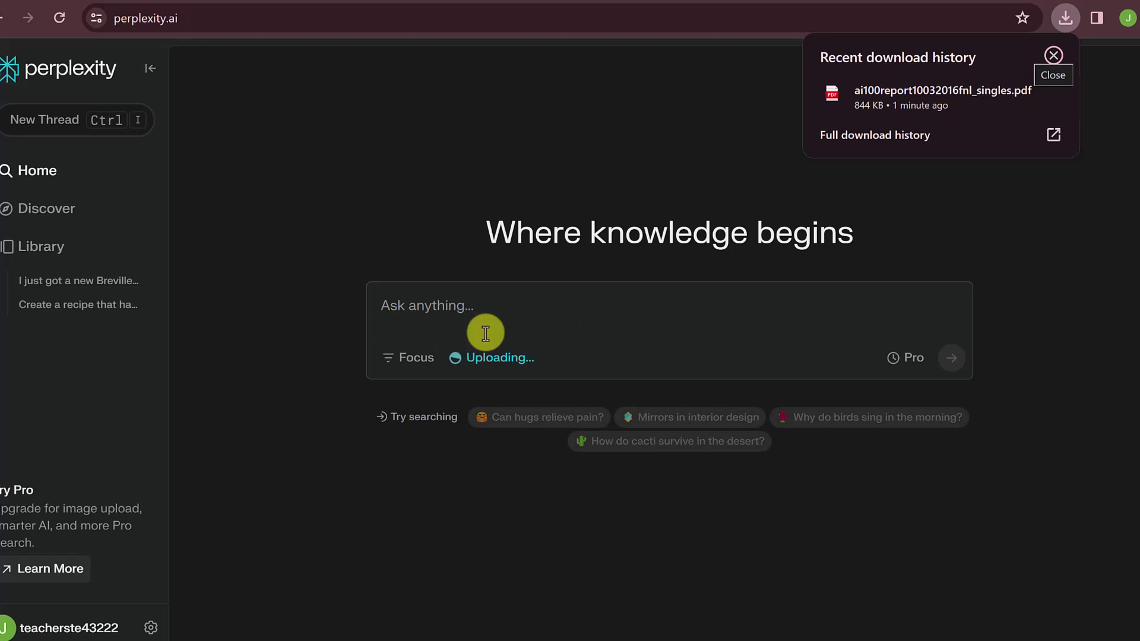
Dismiss the download history and ask "What industries will be affected by AI?" about the attached ai100report PDF.
left_click(1053, 55)
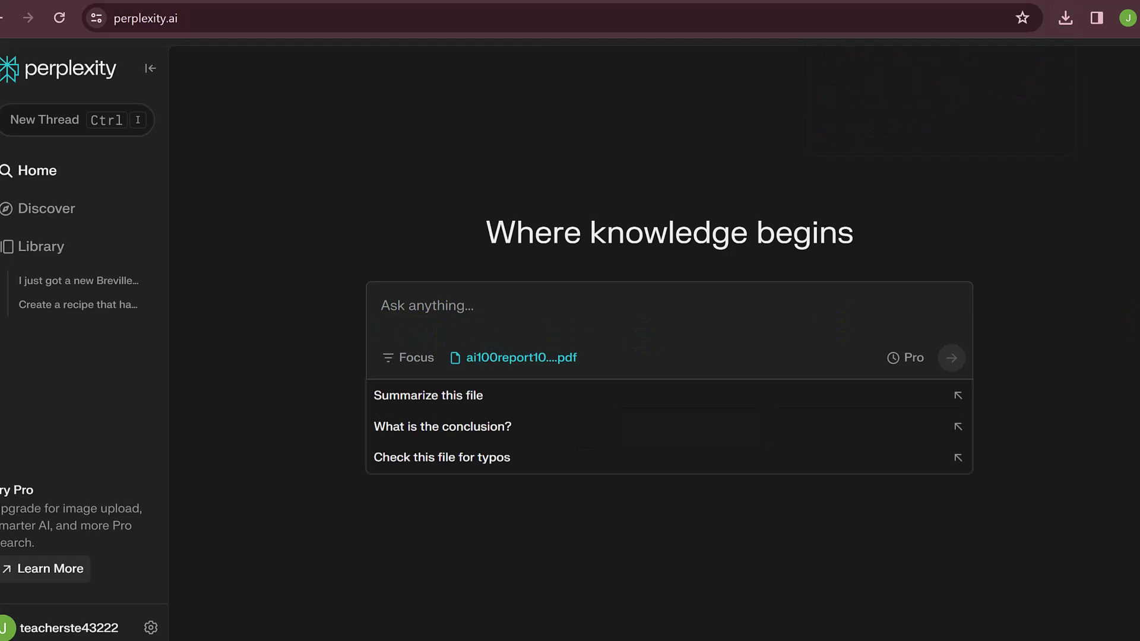
left_click(408, 300)
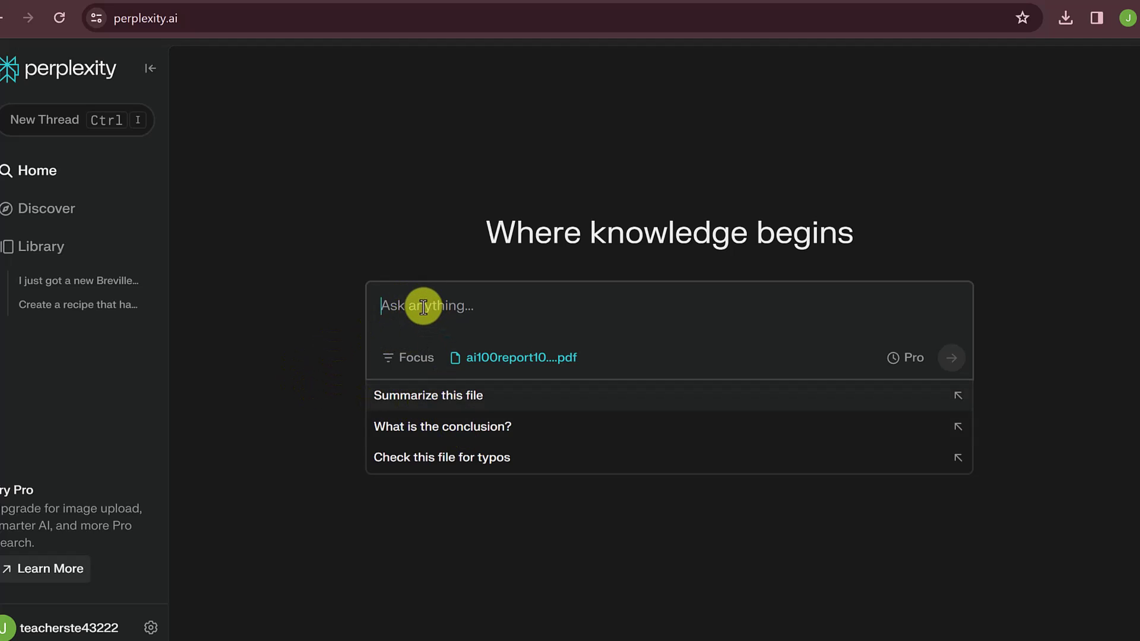
type("What industries will be affected by AI?")
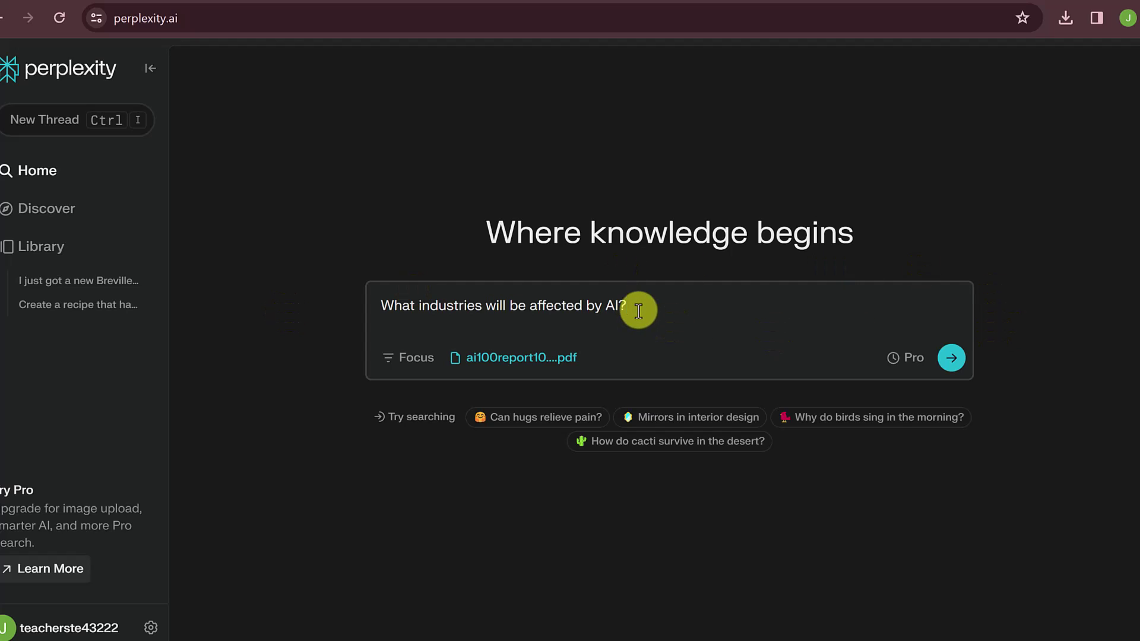
key("Return")
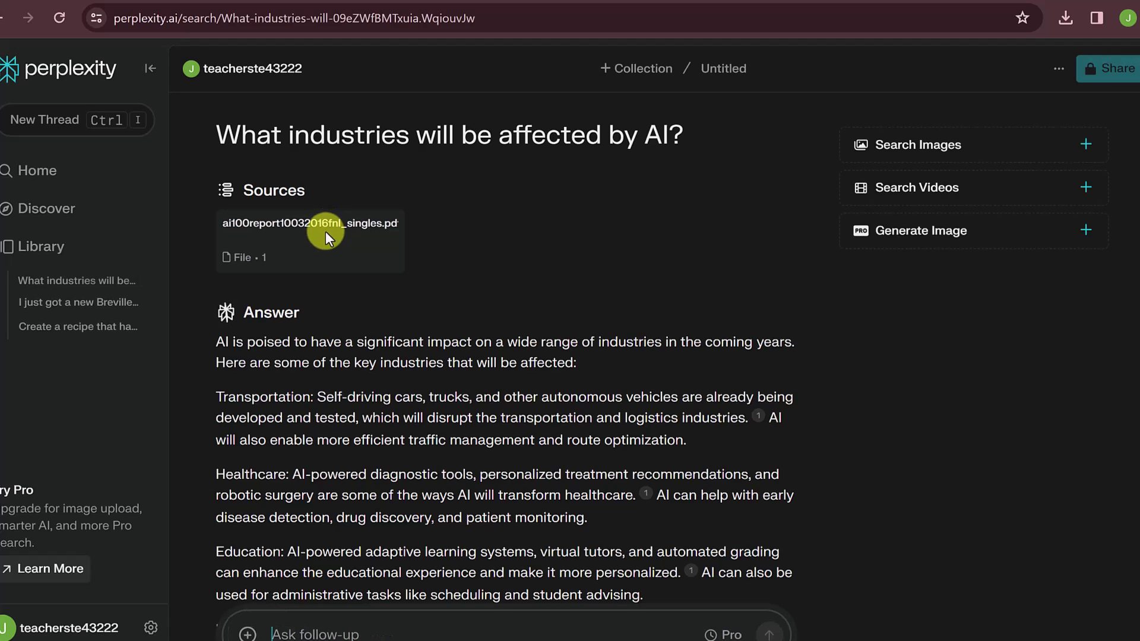
Read the answer, ask its related question "how will ai impact the job market in the future", and look through the reply.
scroll(490, 351, "down", 4)
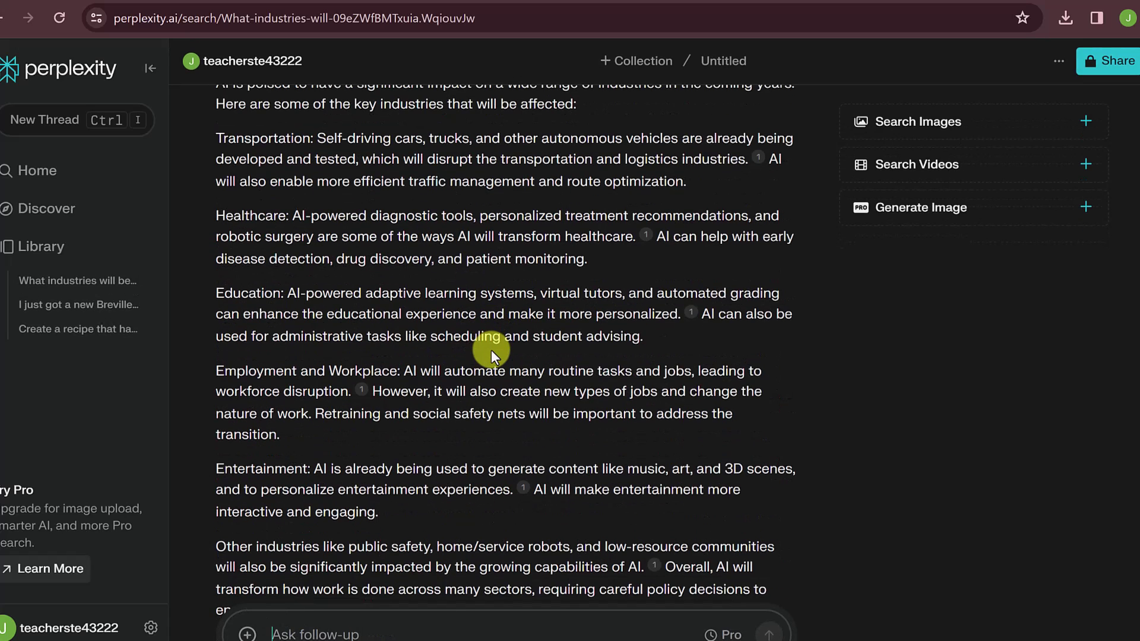
scroll(491, 350, "up", 3)
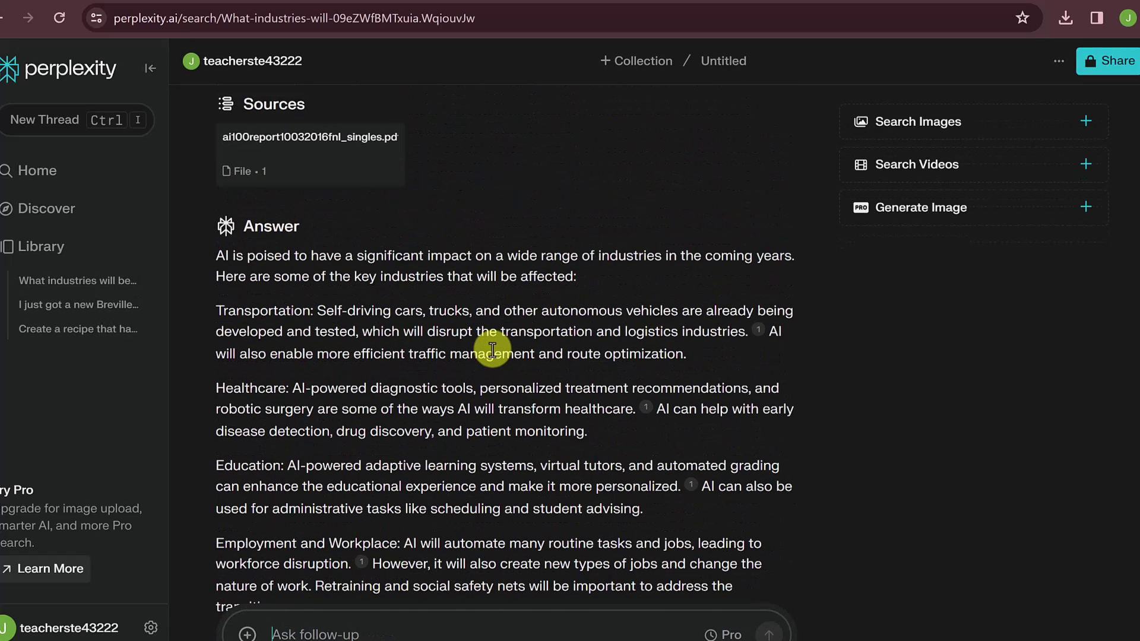
scroll(492, 351, "down", 1)
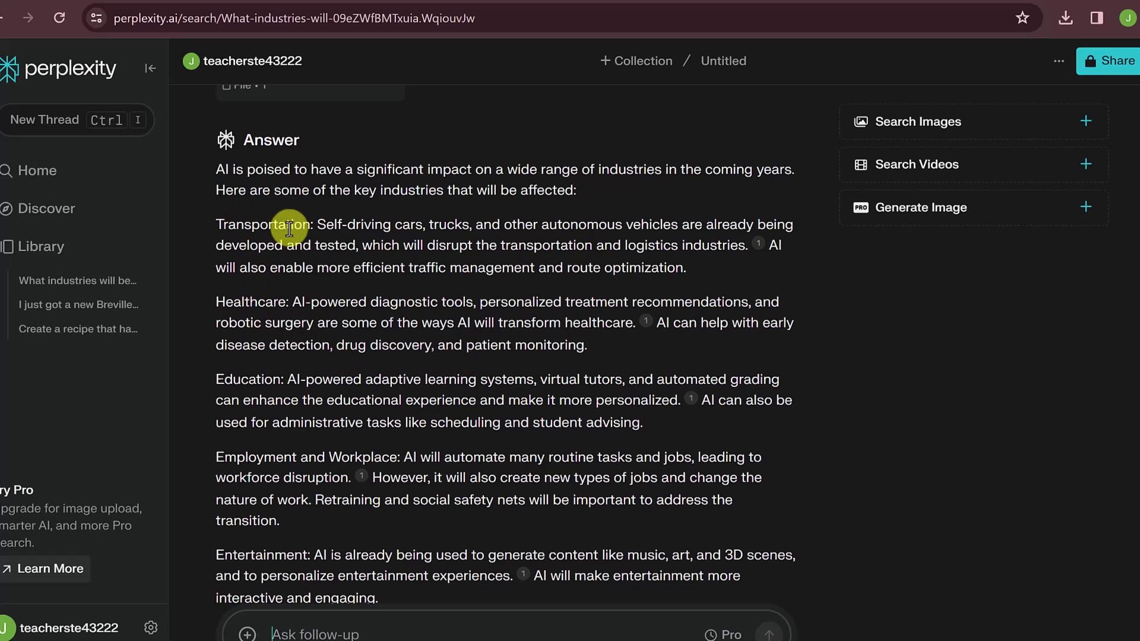
scroll(383, 364, "down", 3)
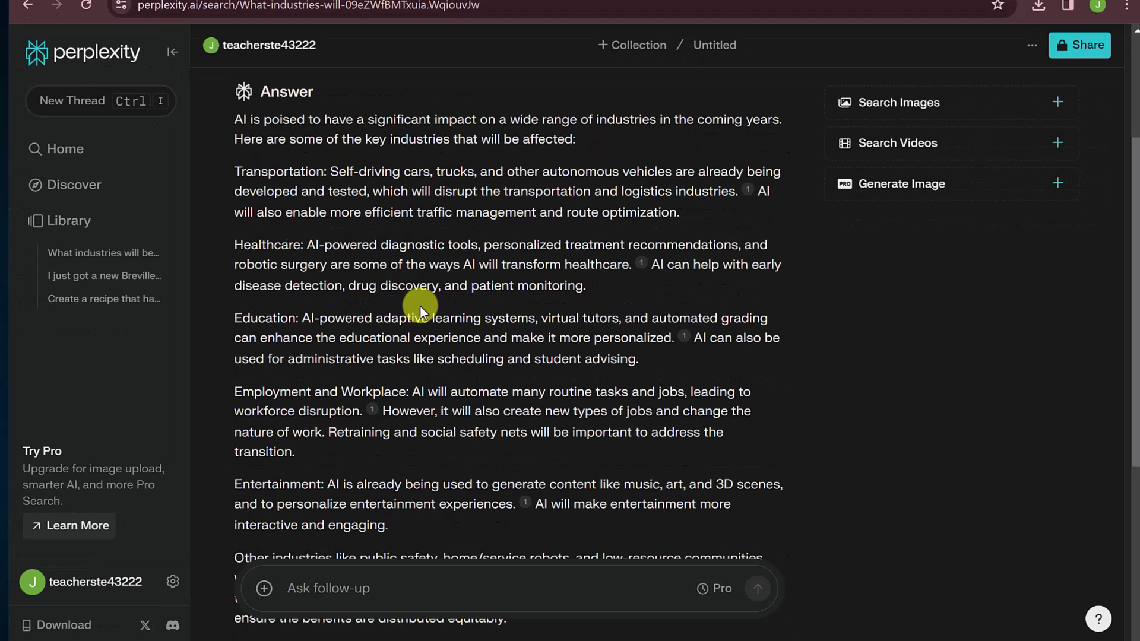
scroll(409, 334, "down", 5)
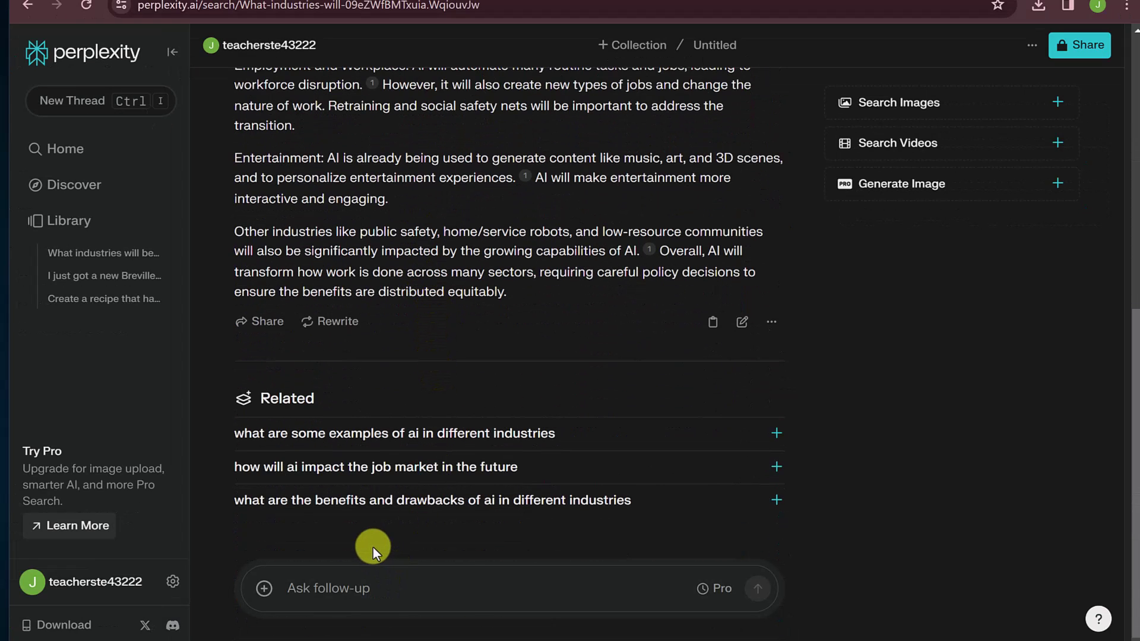
left_click(366, 469)
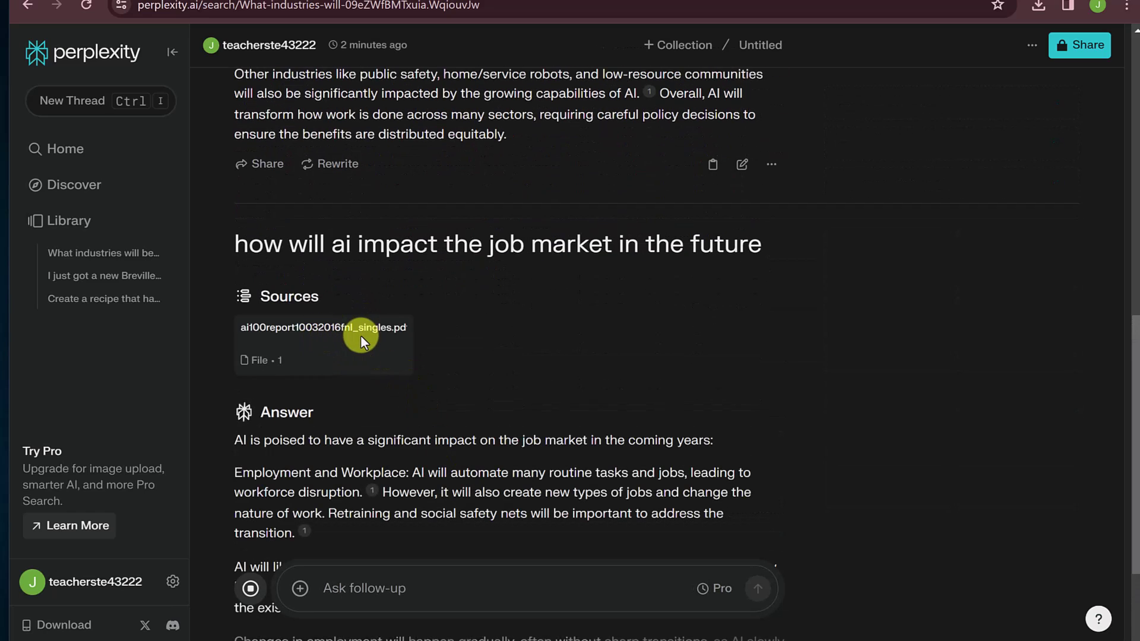
scroll(461, 386, "down", 4)
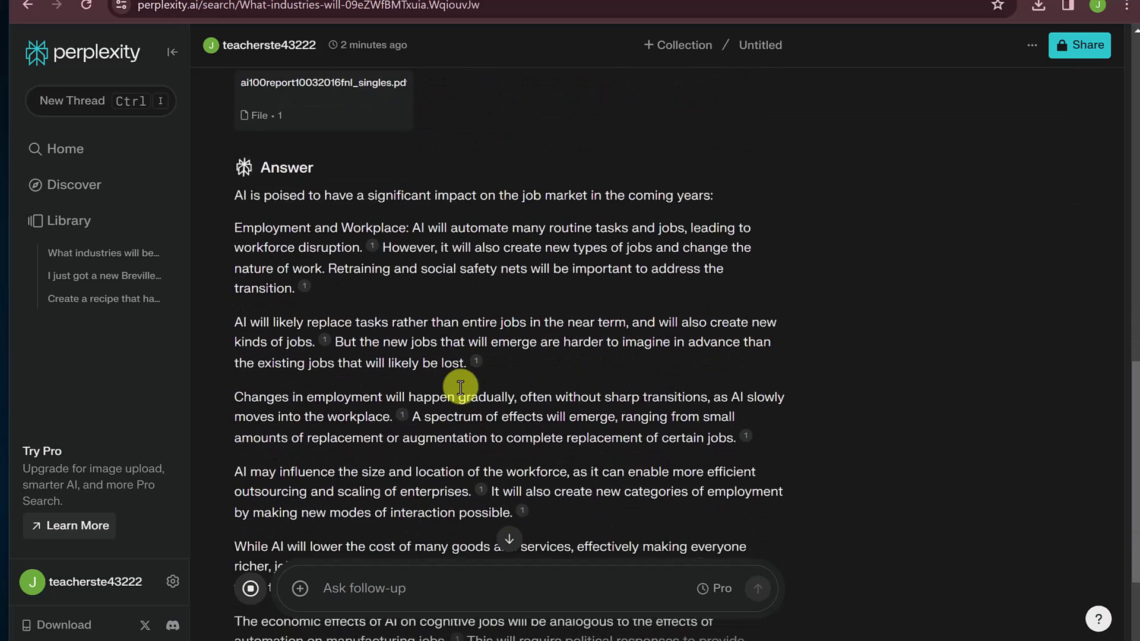
scroll(460, 386, "down", 4)
scroll(465, 384, "down", 3)
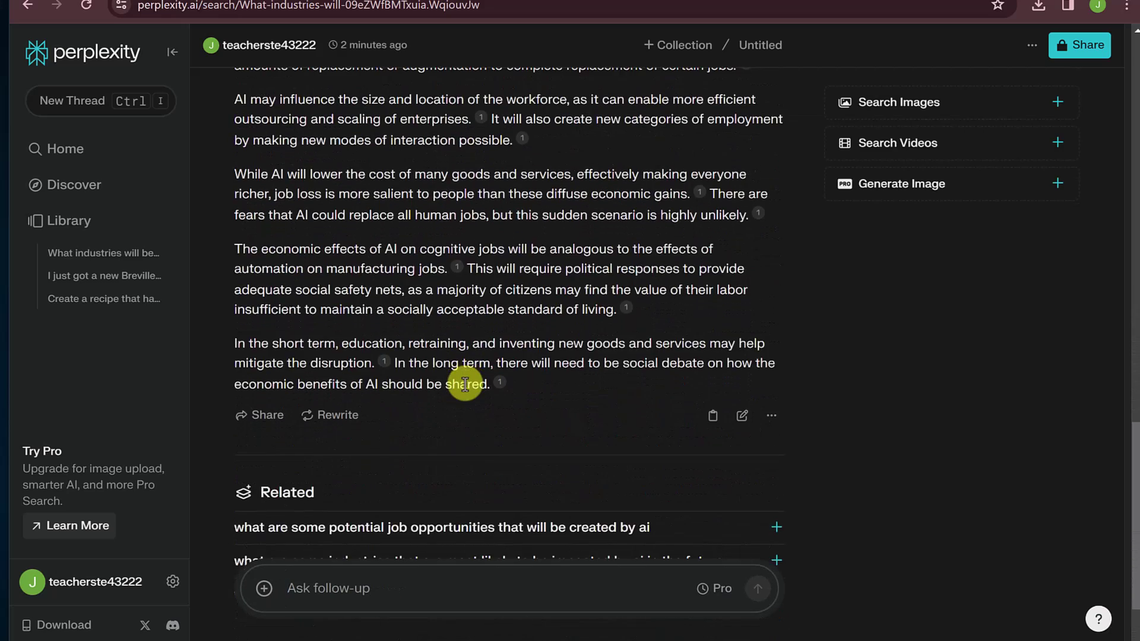
scroll(465, 383, "down", 2)
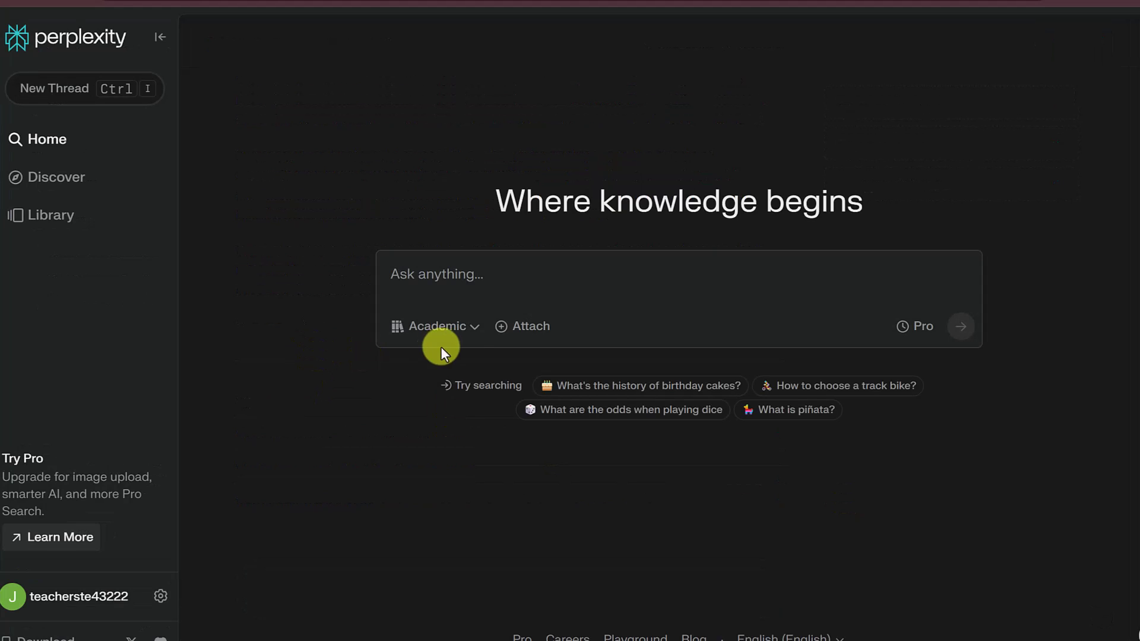
With Academic source focus, ask how higher education institutions can integrate artificial intelligence into their curricula and administrative processes, and read through the answer.
left_click(473, 334)
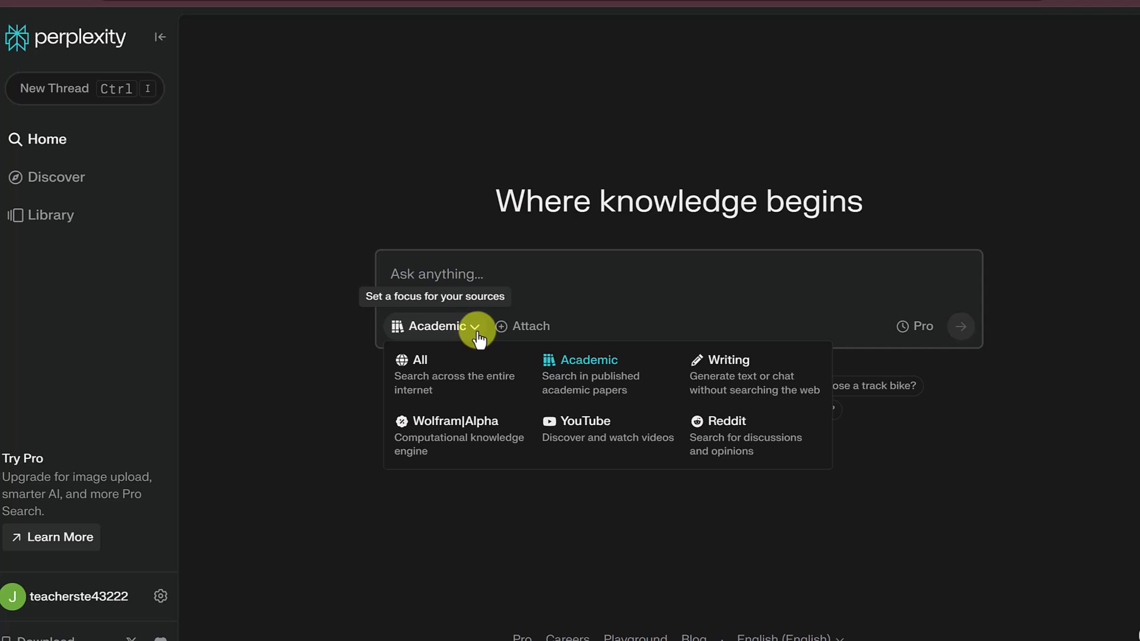
left_click(436, 278)
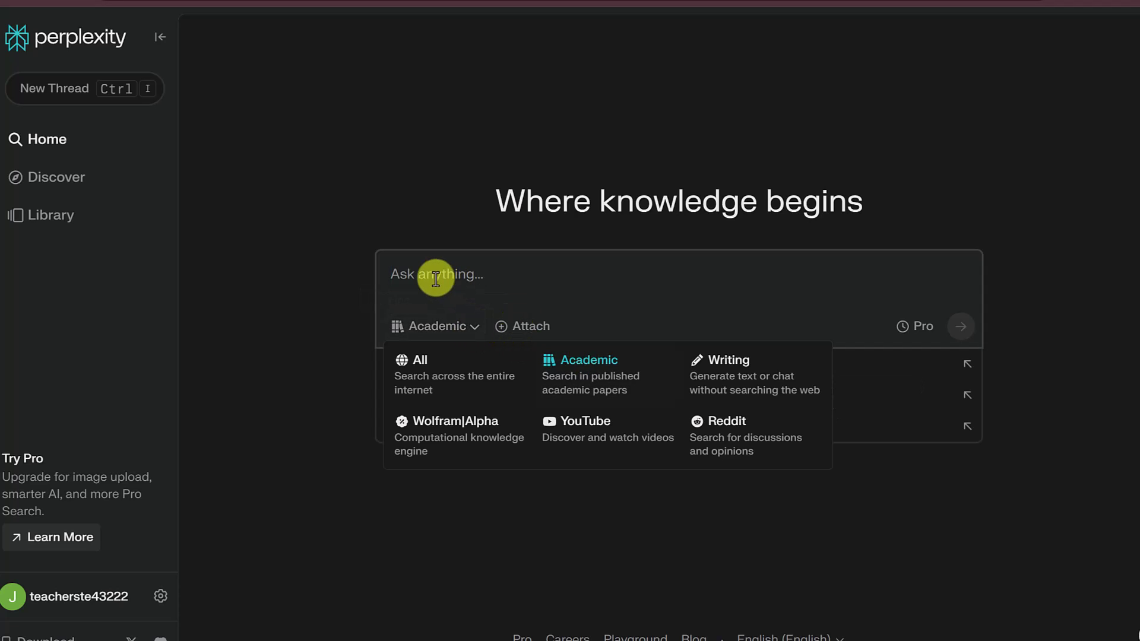
type("How can higher education institutions integrate artificial intelligence into their curricula and administrative processes to enhance student learning experiences and operational efficiency while preparing students for the AI-influenced workforce?")
left_click(327, 276)
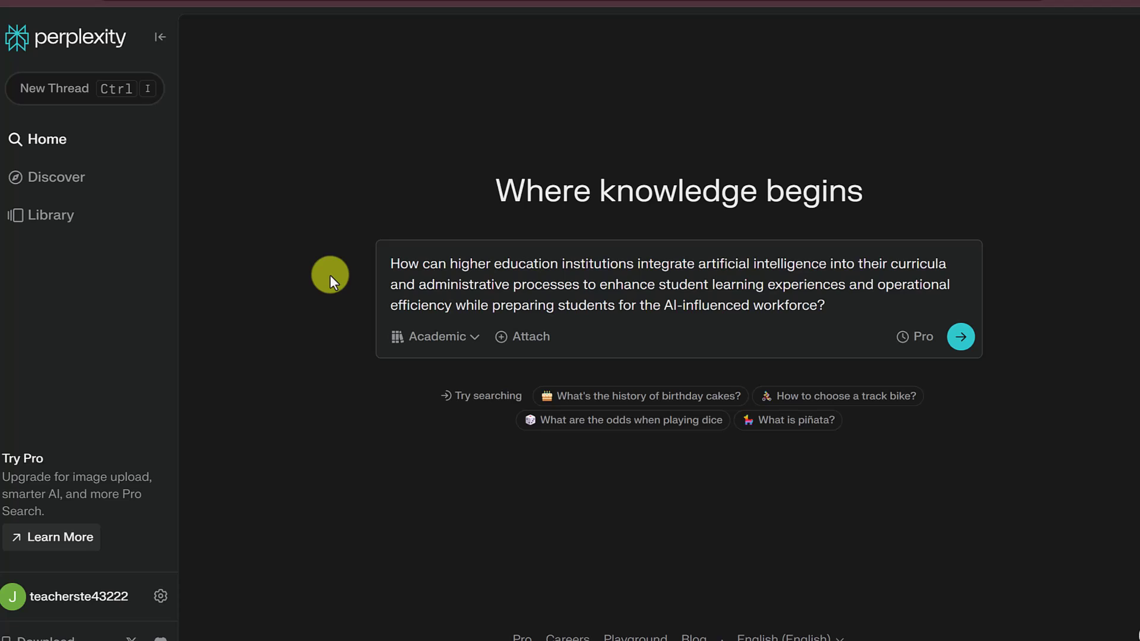
left_click(824, 307)
key("Return")
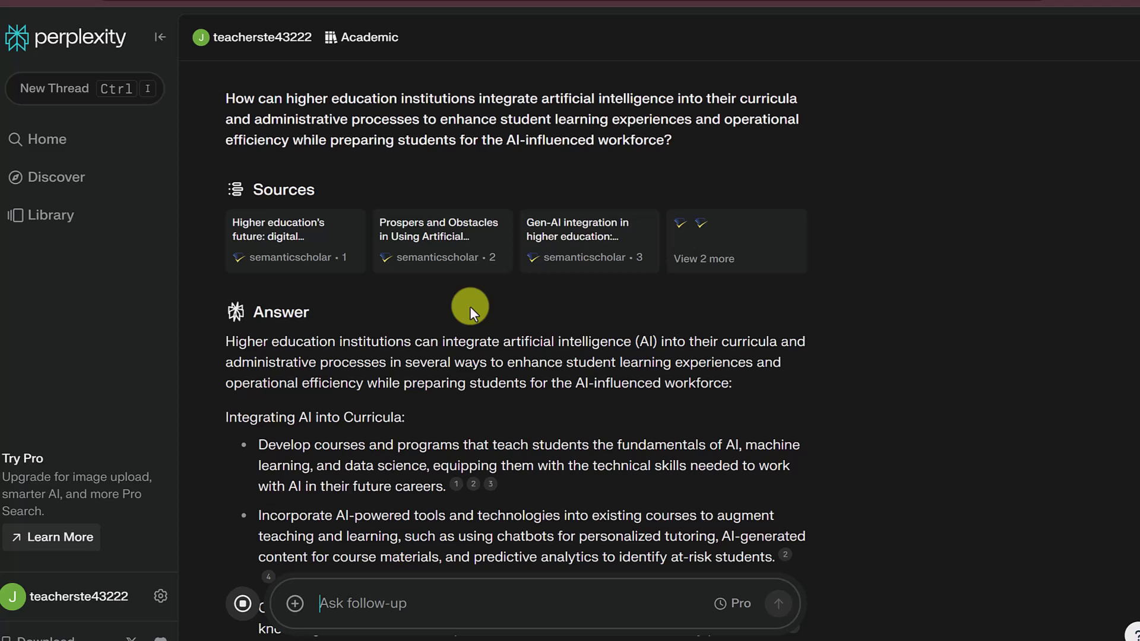
scroll(499, 402, "down", 2)
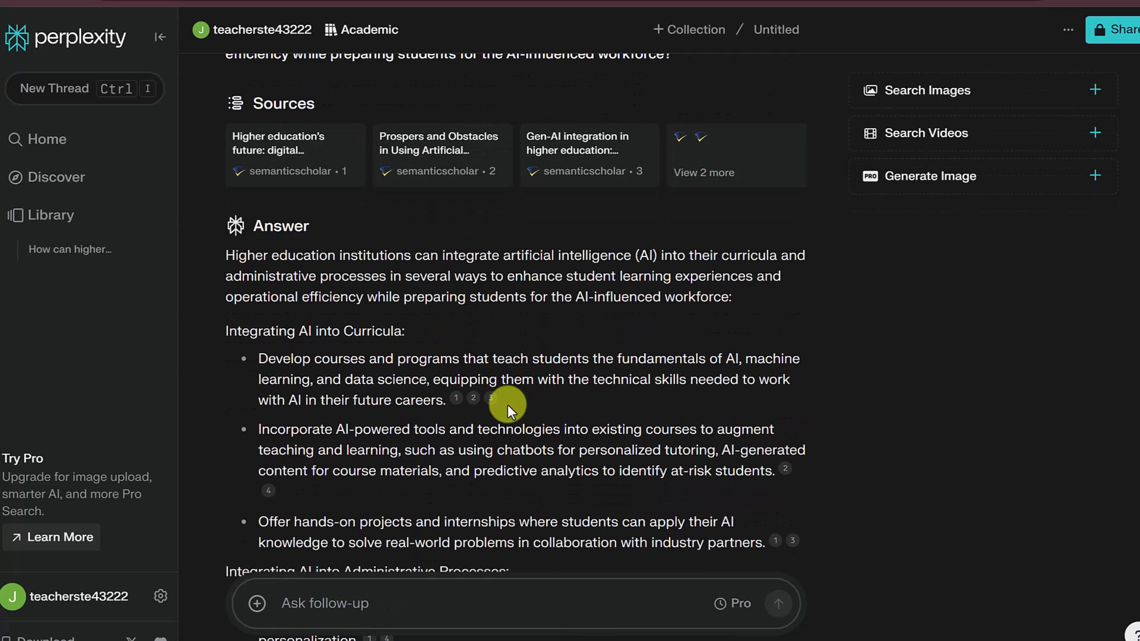
scroll(511, 404, "down", 3)
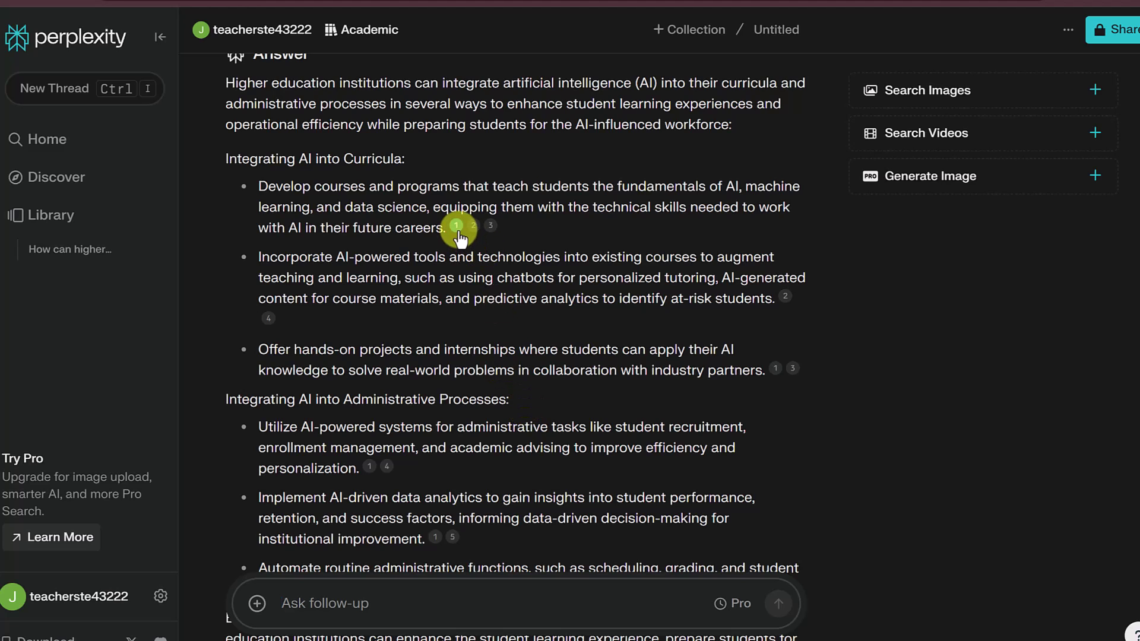
scroll(477, 294, "down", 8)
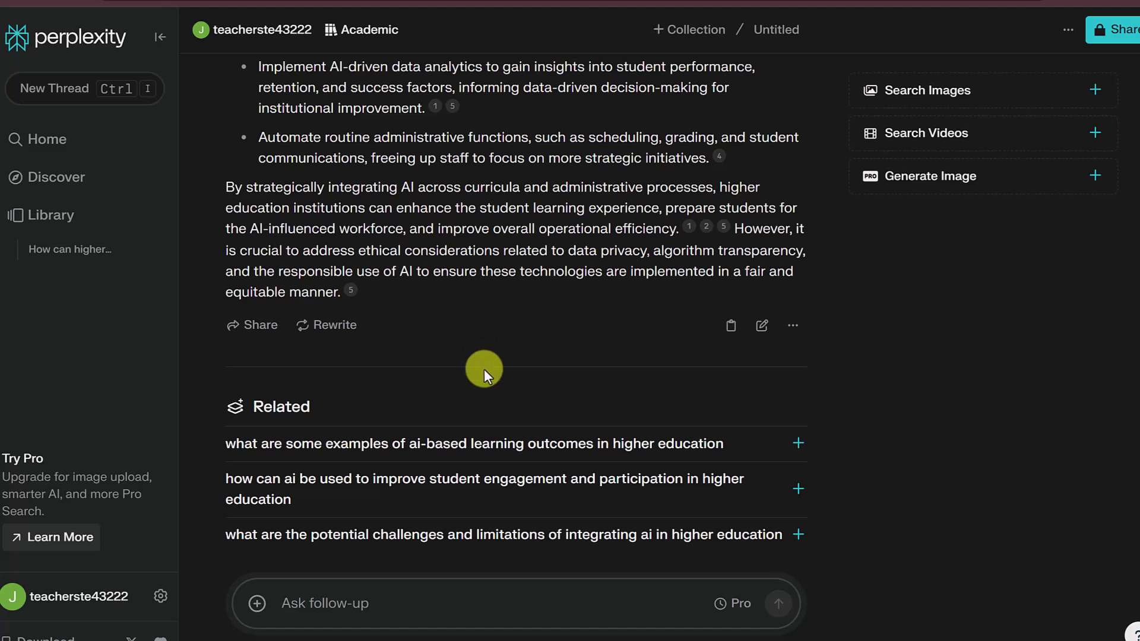
scroll(483, 365, "down", 1)
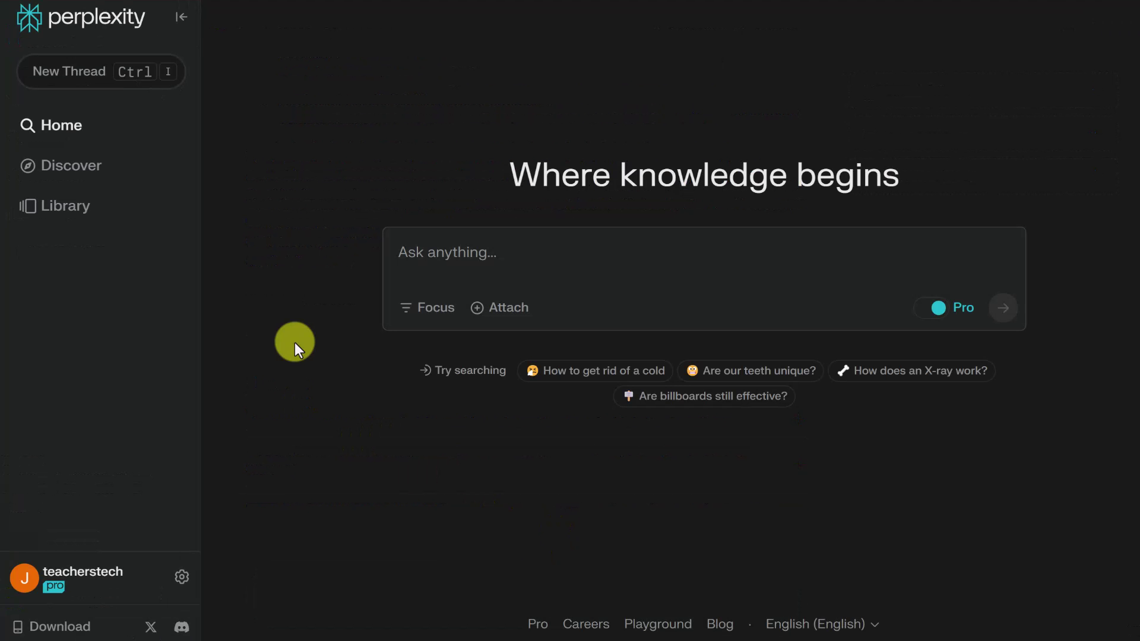
Ask Pro Search "Create a recipe that has 40g grams of protein and 5g of fiber using chicken and vegetables, make it spicy", choosing Under 30 minutes.
left_click(432, 255)
type("Create a recipe that has 40g grams of protein and 5g of fiber using chicken and vegetables, make it spicy")
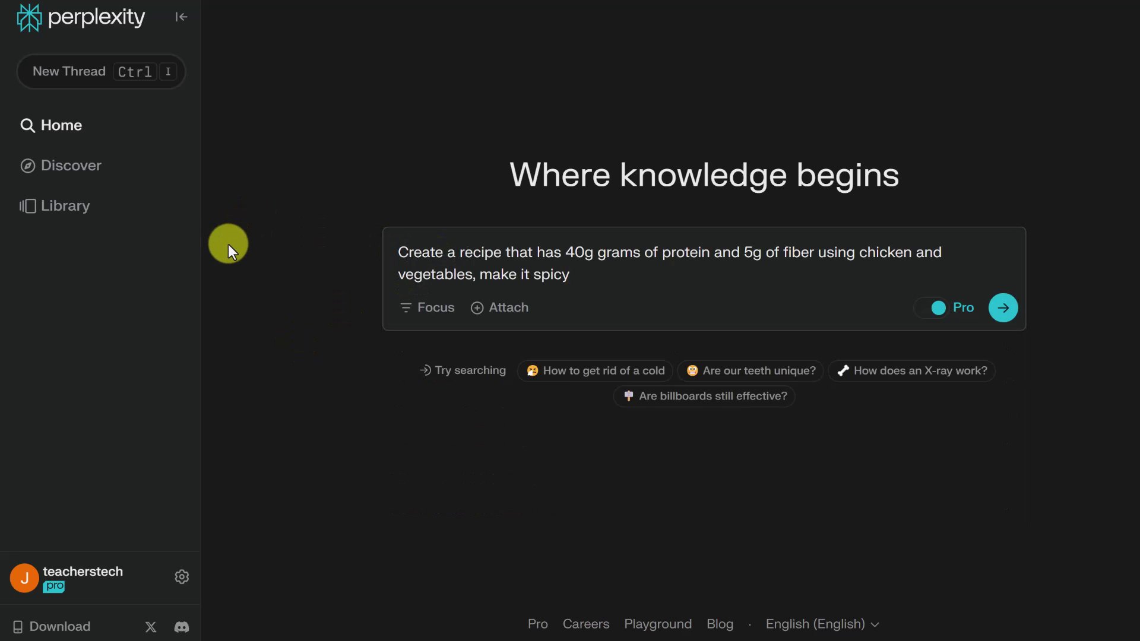
left_click(1013, 317)
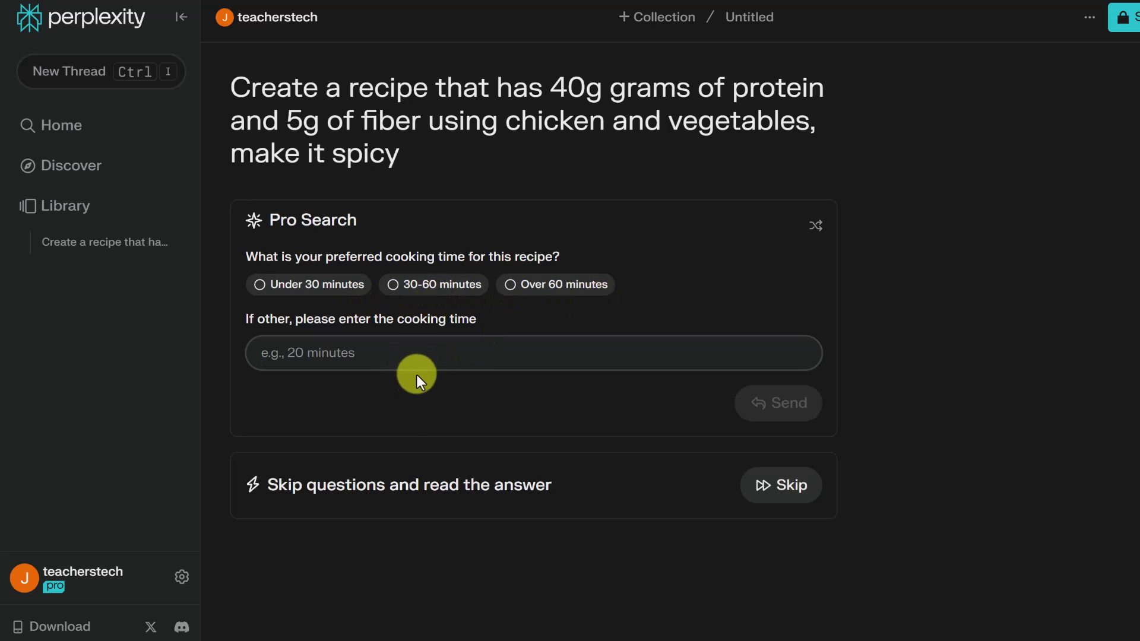
left_click(260, 285)
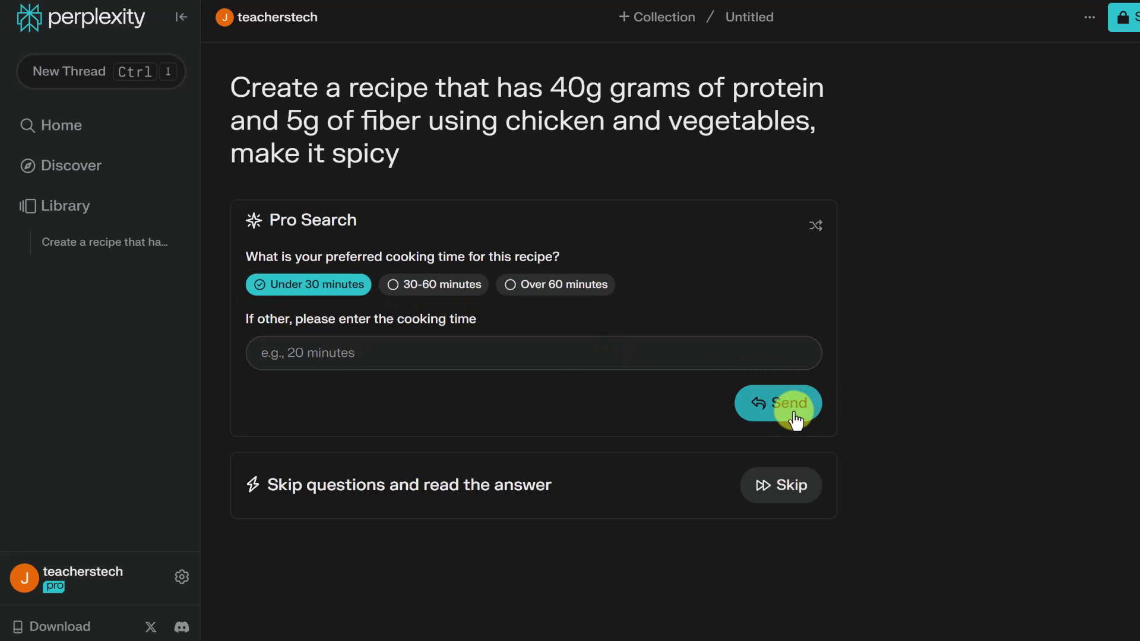
left_click(795, 416)
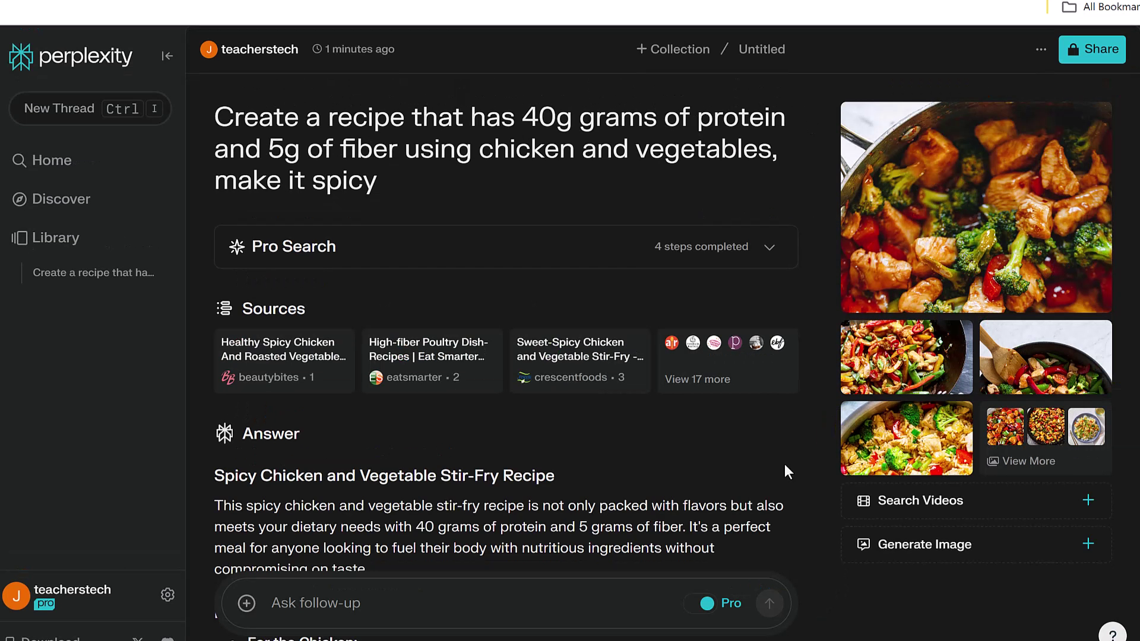
Generate an image for the spicy chicken stir-fry recipe in the Photograph style.
scroll(785, 467, "down", 4)
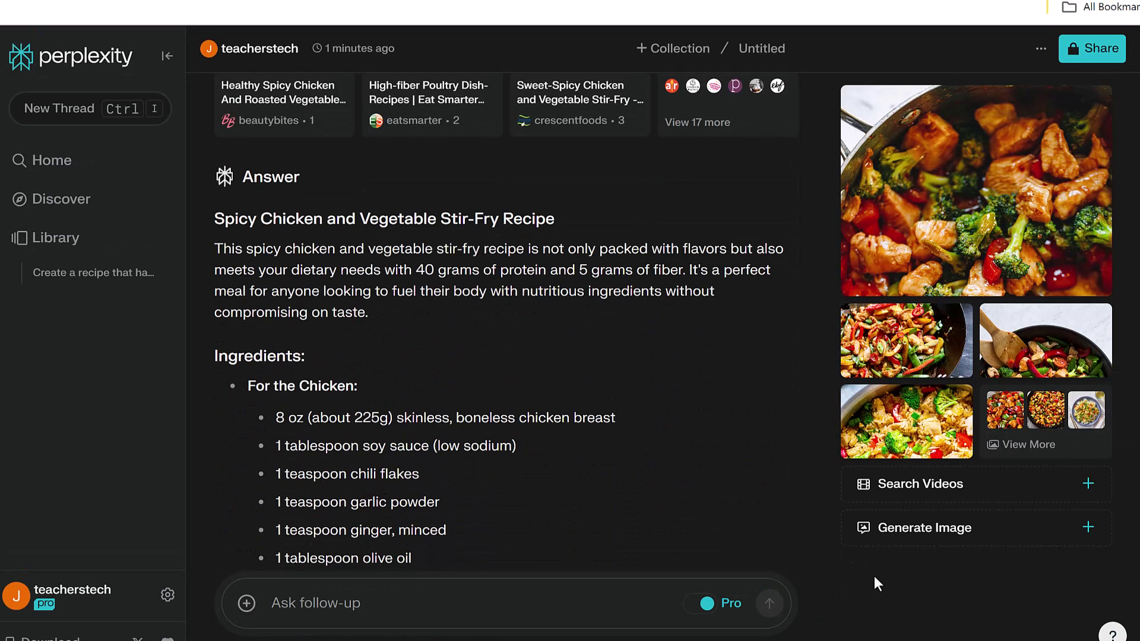
left_click(950, 540)
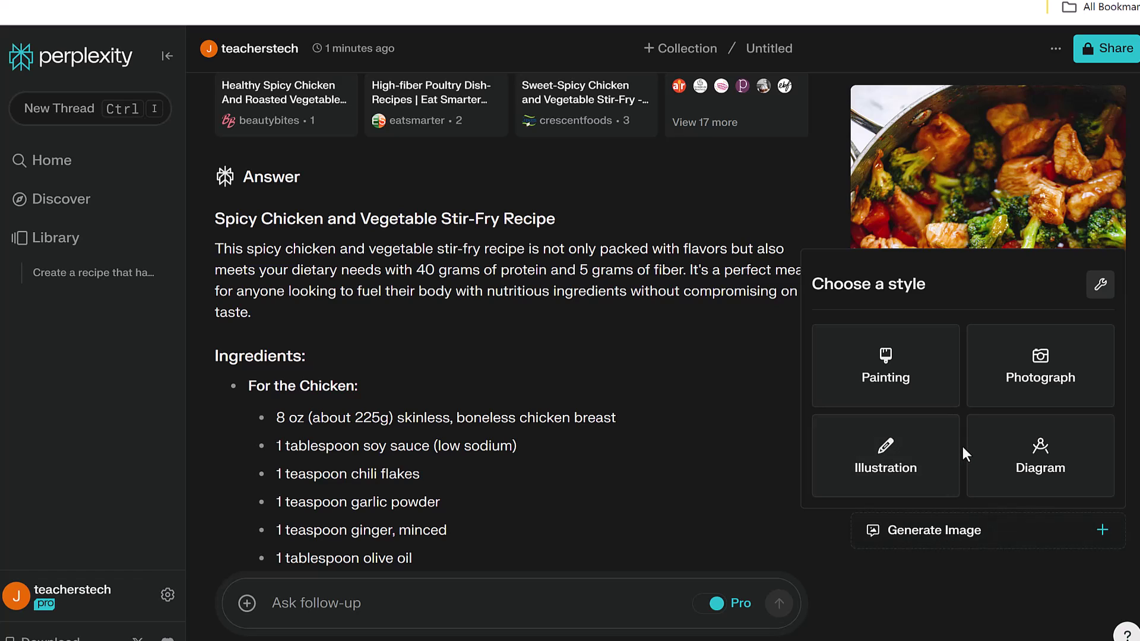
left_click(1033, 378)
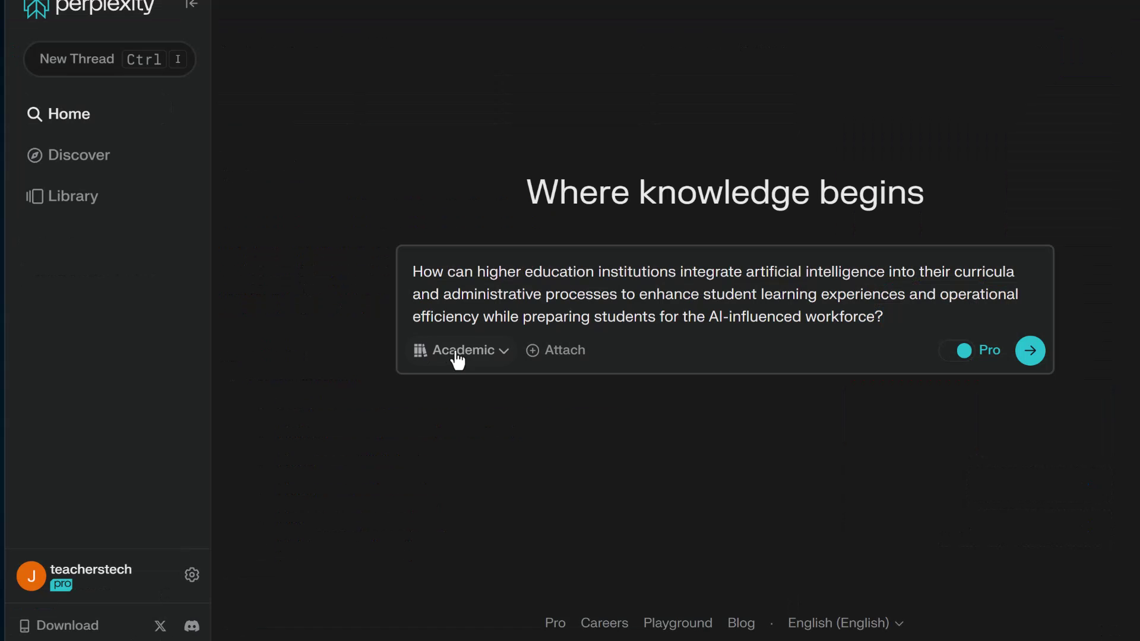
Submit the Academic question about AI in higher education with Pro Search, choose Business as the field, and look over the answer.
left_click(1032, 353)
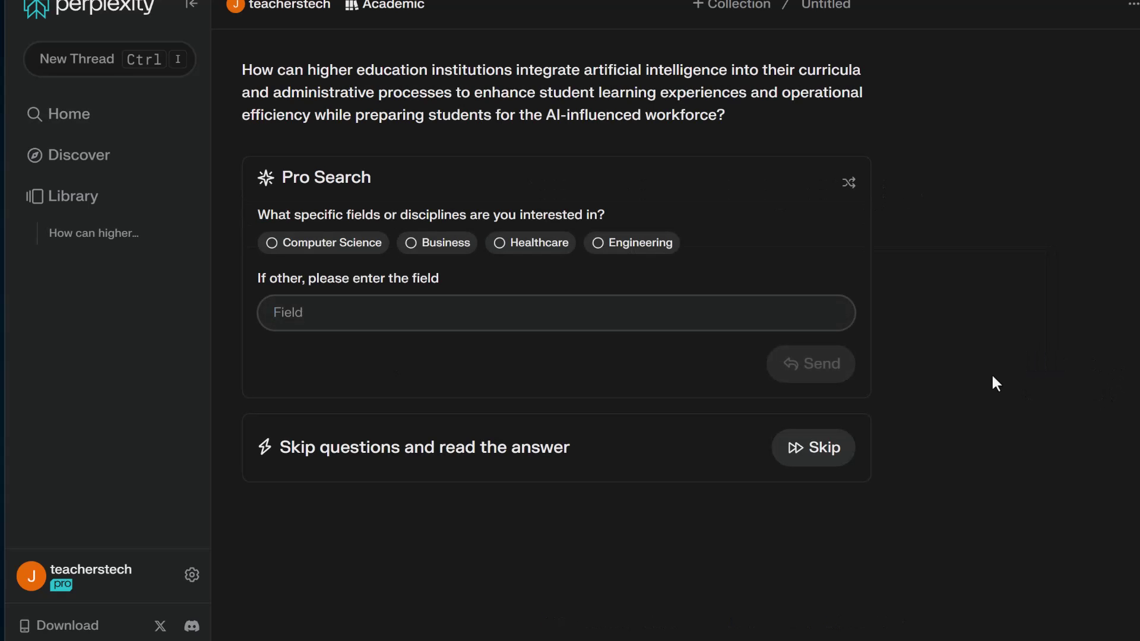
left_click(412, 249)
left_click(824, 367)
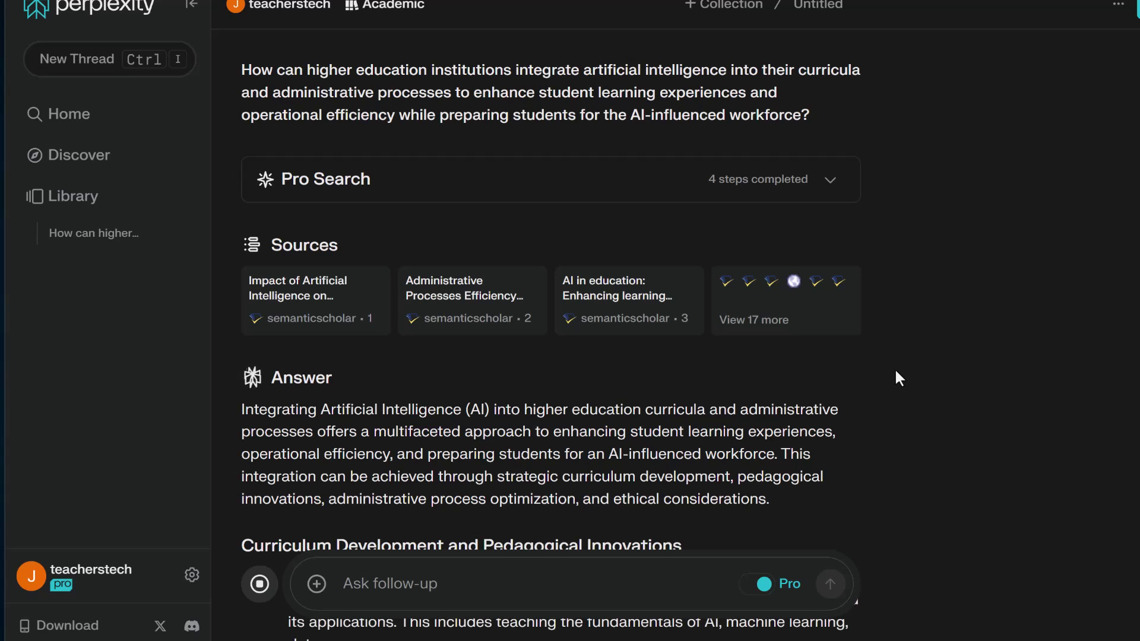
scroll(899, 385, "down", 2)
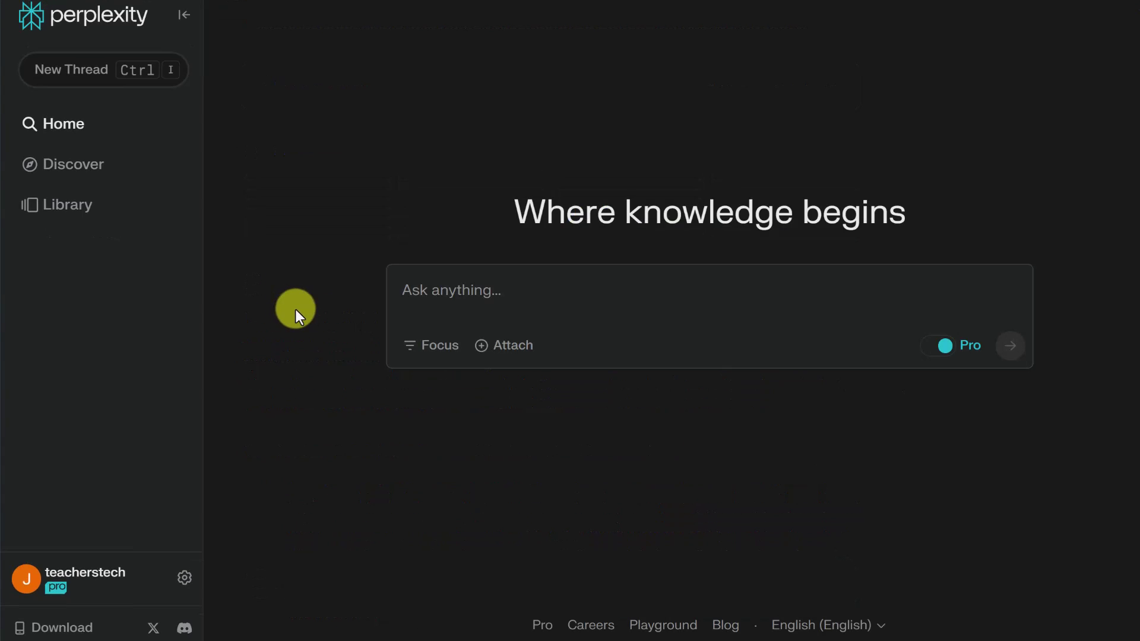
Ask Pro Search "Create a blog post about AI advancement in the next 5 years aimed at teachers", targeting K-12 teachers.
left_click(440, 289)
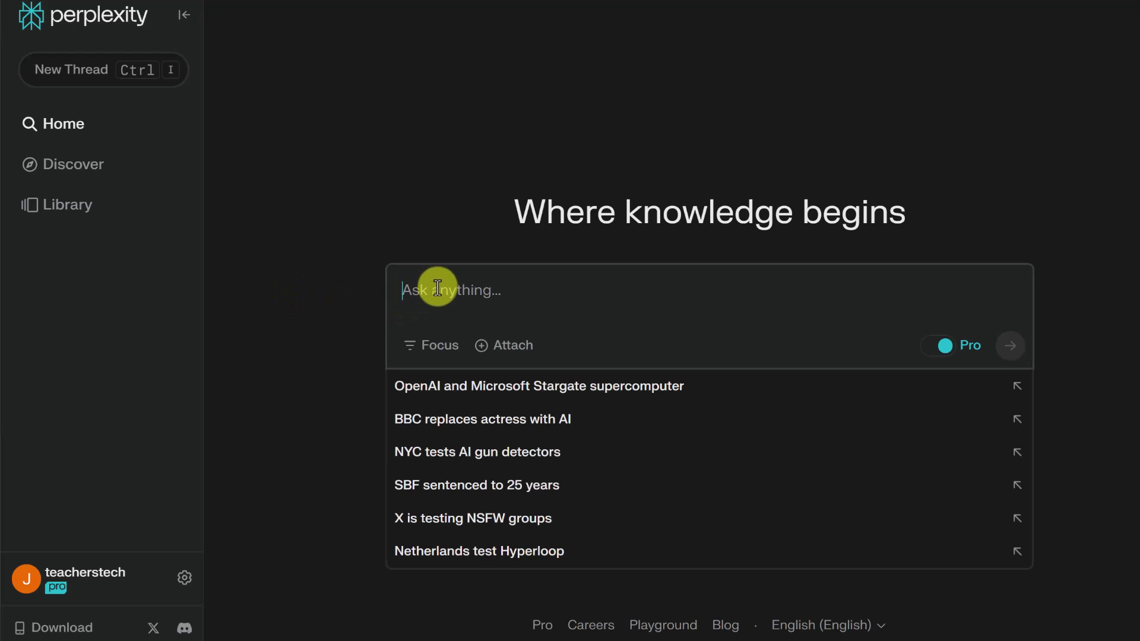
type("Create a blog post about AI advancement in the next 5 years aimed at teachers")
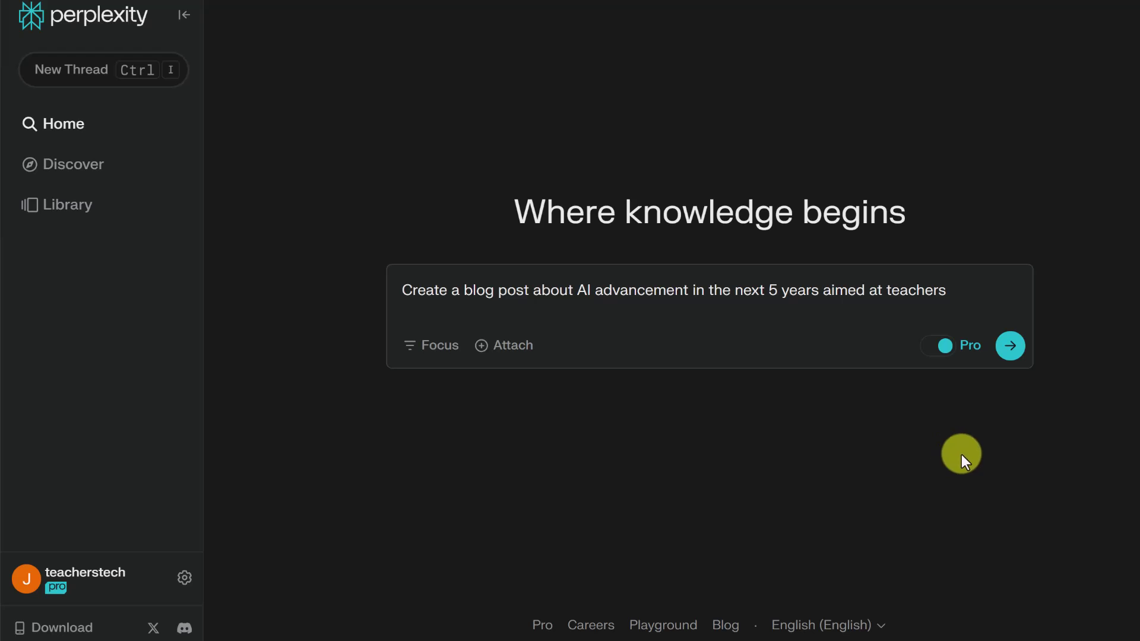
left_click(1012, 349)
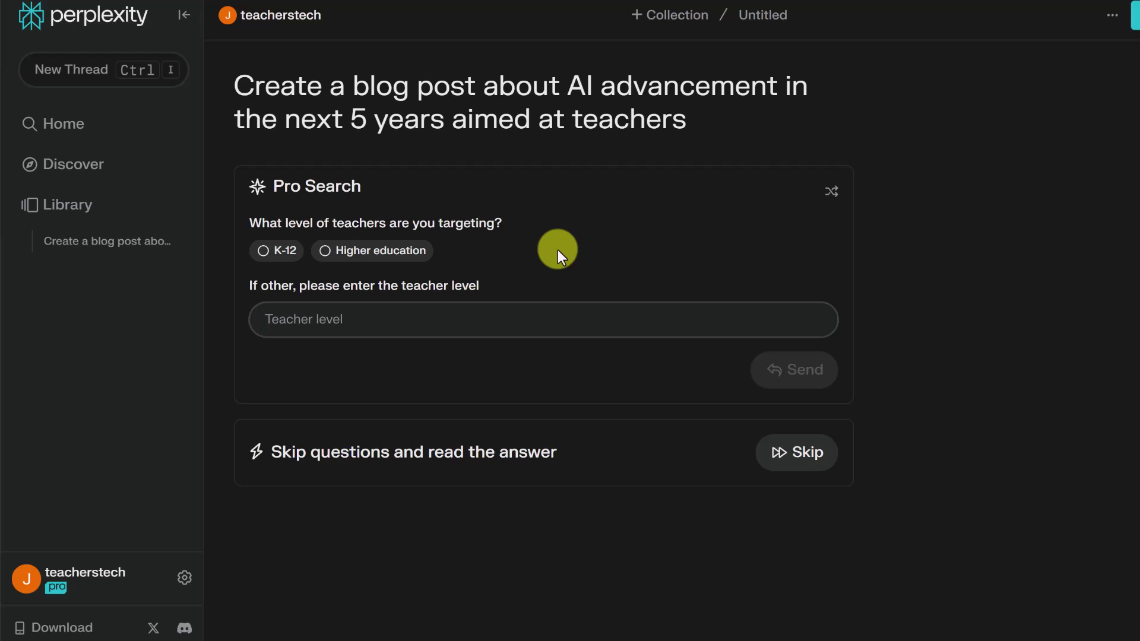
left_click(263, 250)
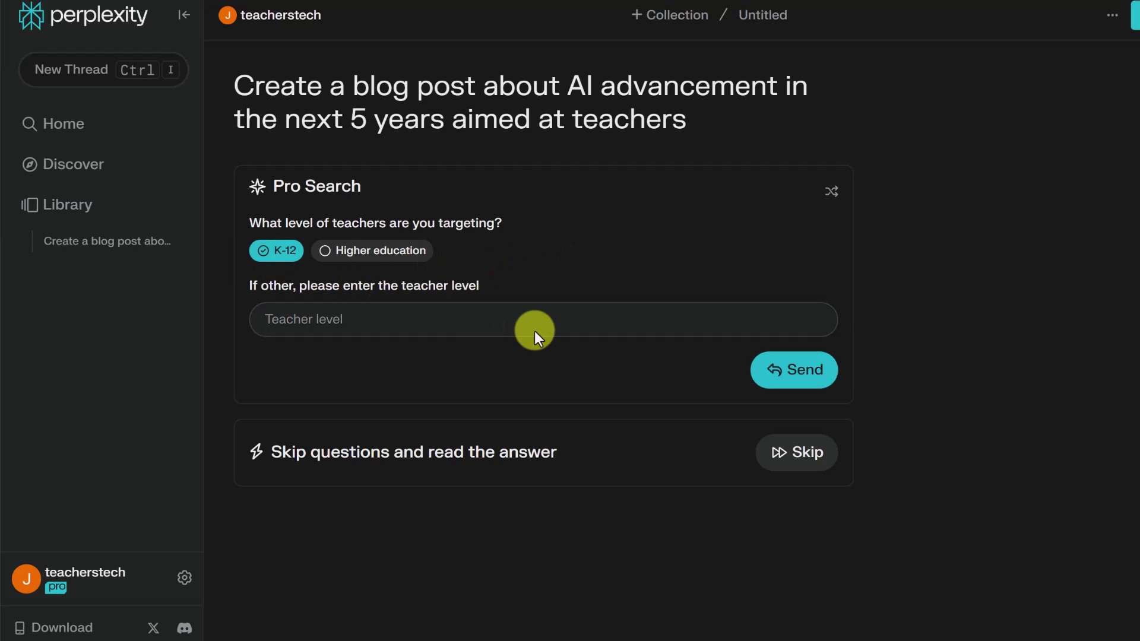
left_click(778, 392)
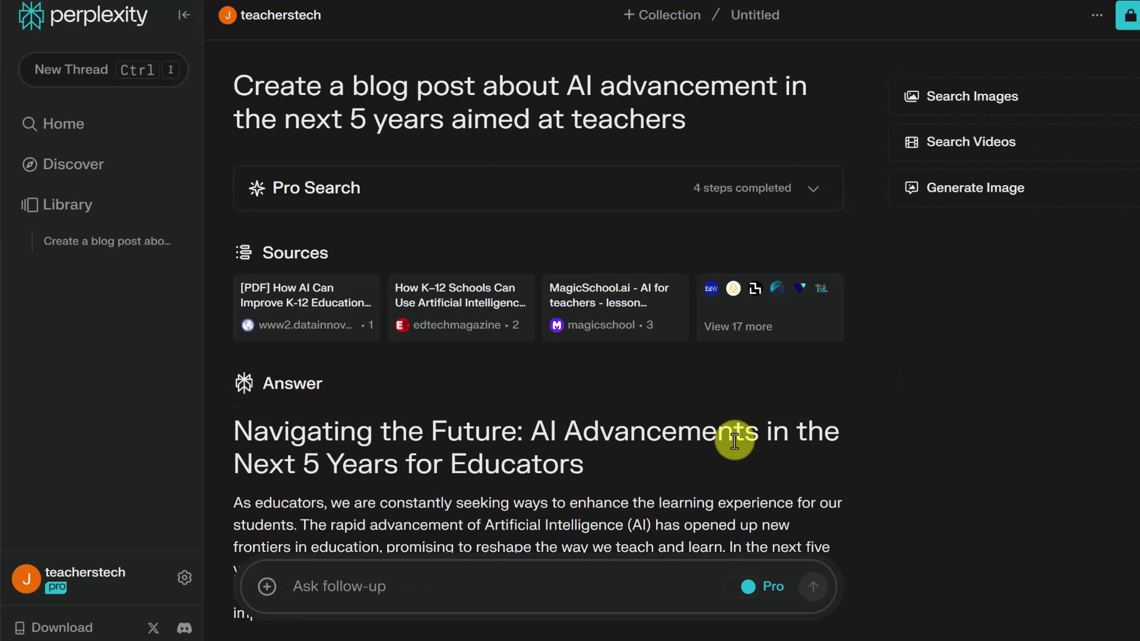
Read through the blog post on AI advancements for educators and generate an image for it in the Photograph style.
scroll(735, 440, "down", 3)
scroll(734, 440, "down", 2)
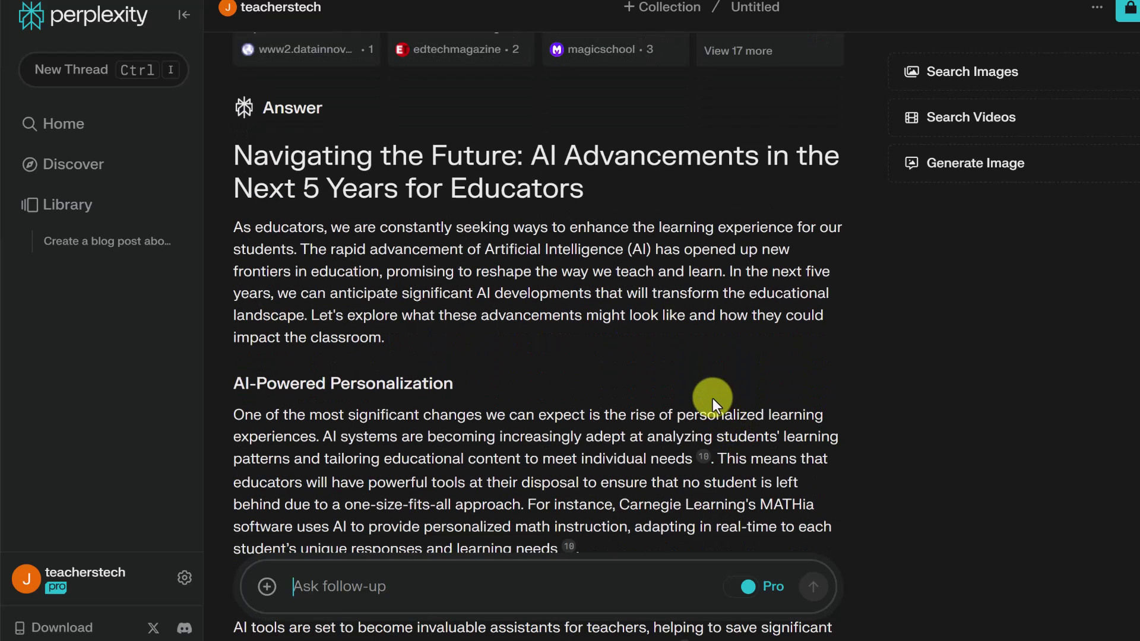
scroll(700, 380, "down", 3)
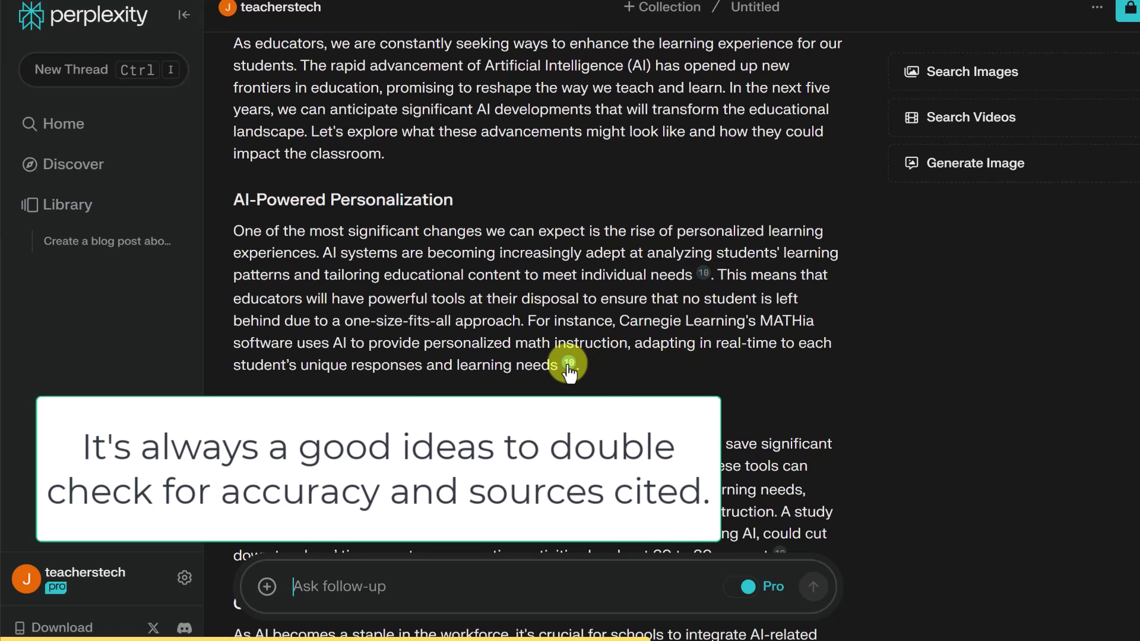
scroll(581, 375, "down", 12)
scroll(653, 375, "down", 4)
scroll(654, 375, "up", 13)
scroll(654, 378, "up", 10)
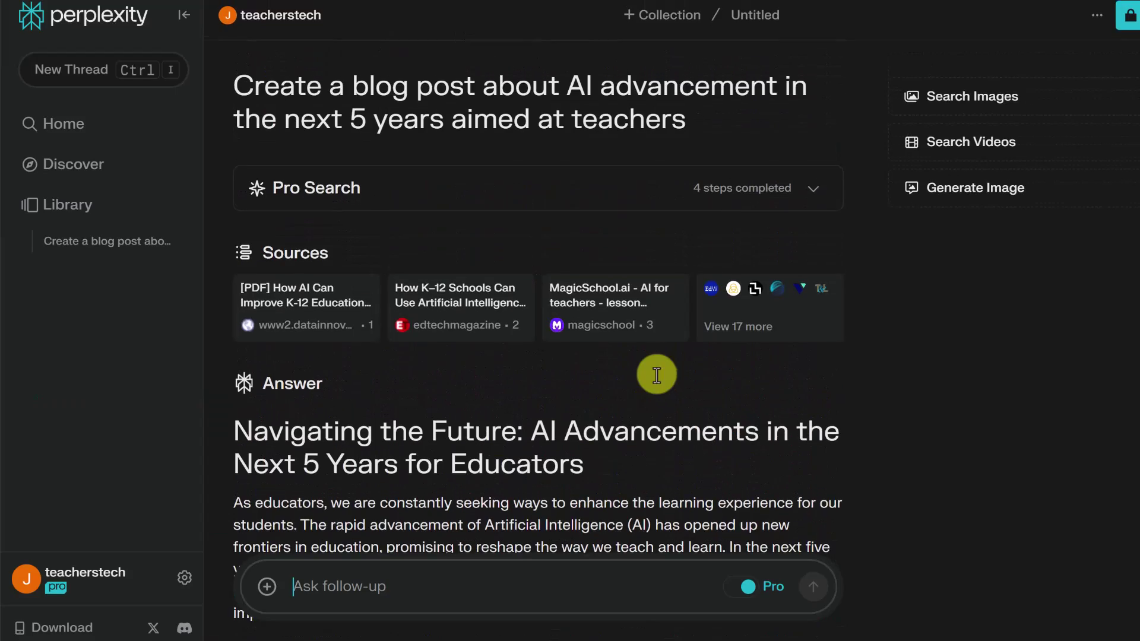
left_click(972, 191)
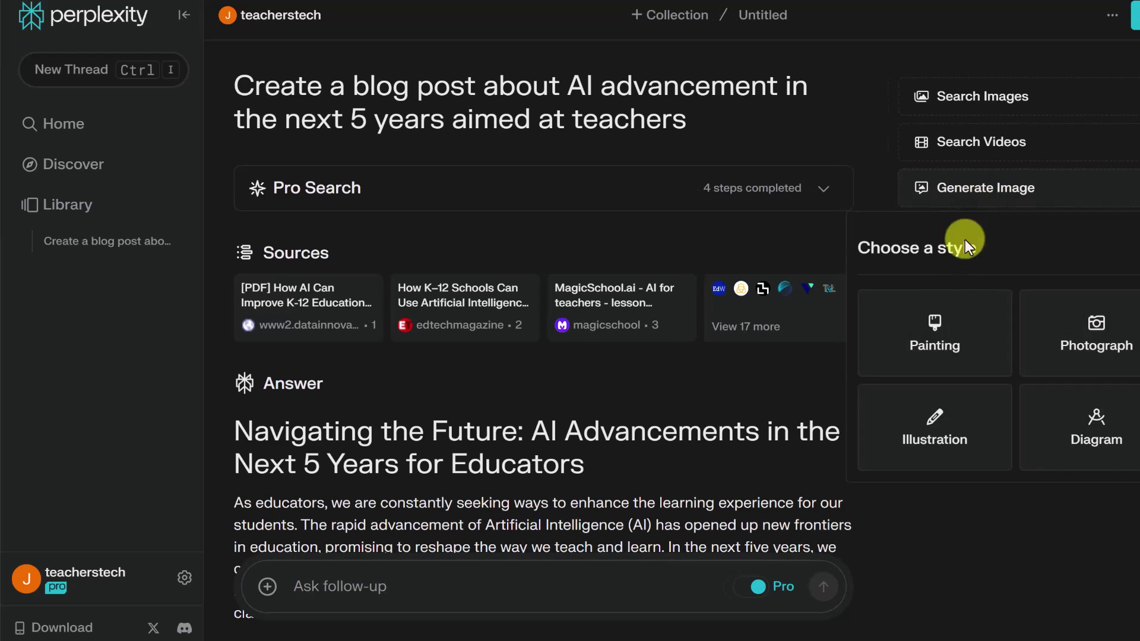
left_click(1072, 347)
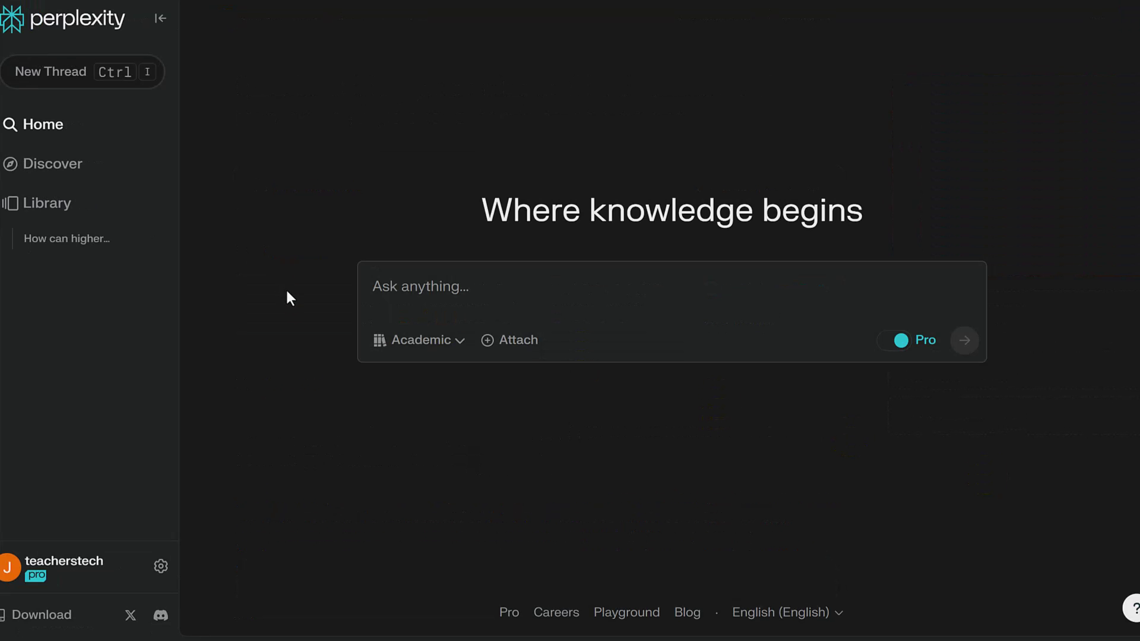
In the Library, create a collection titled "Demo AI" with the description "Collecting info on AI".
left_click(79, 213)
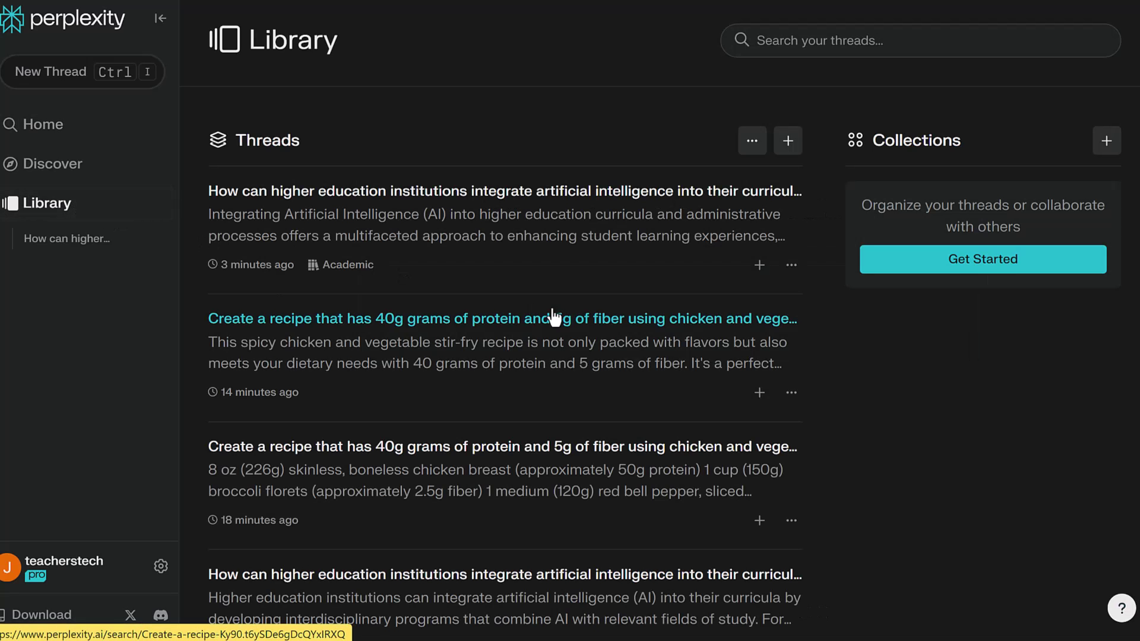
scroll(555, 466, "down", 5)
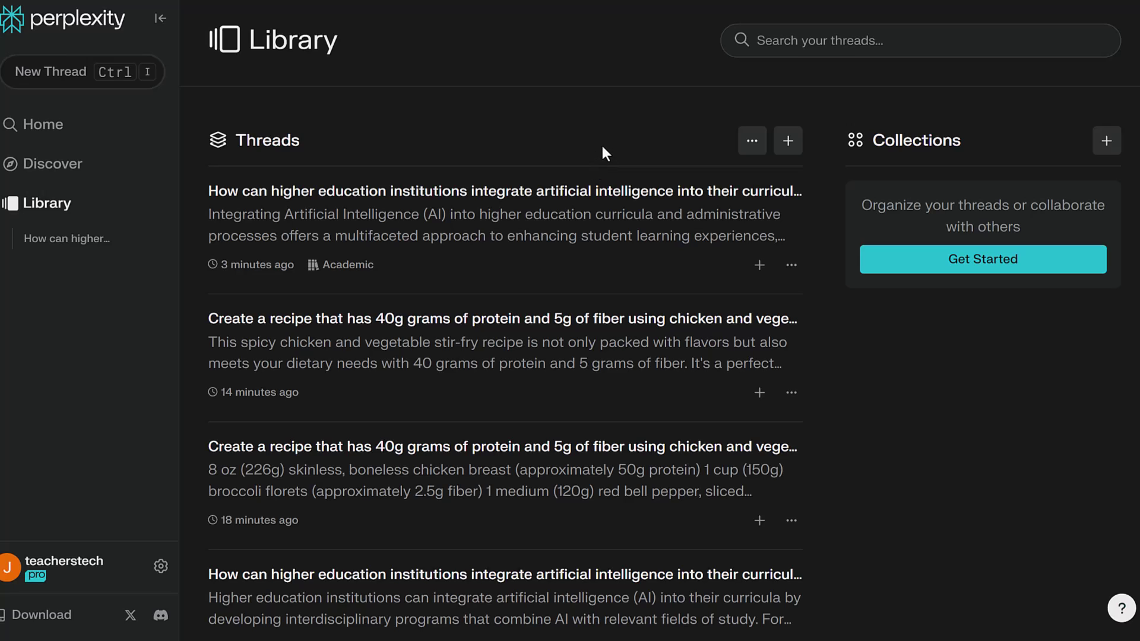
left_click(1004, 272)
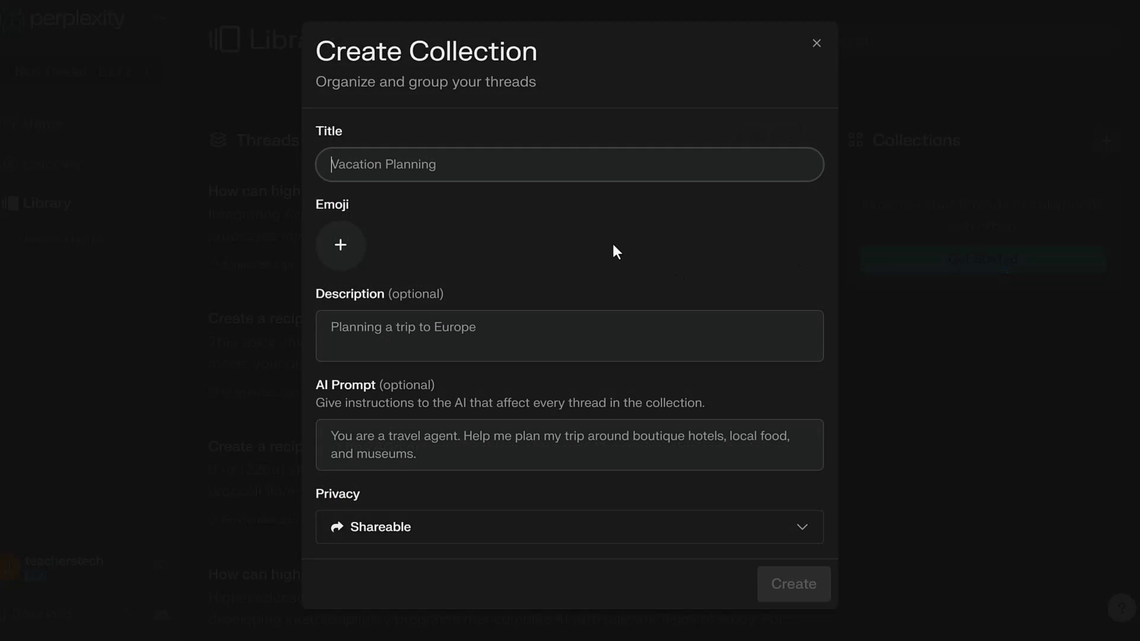
type("Demo AI")
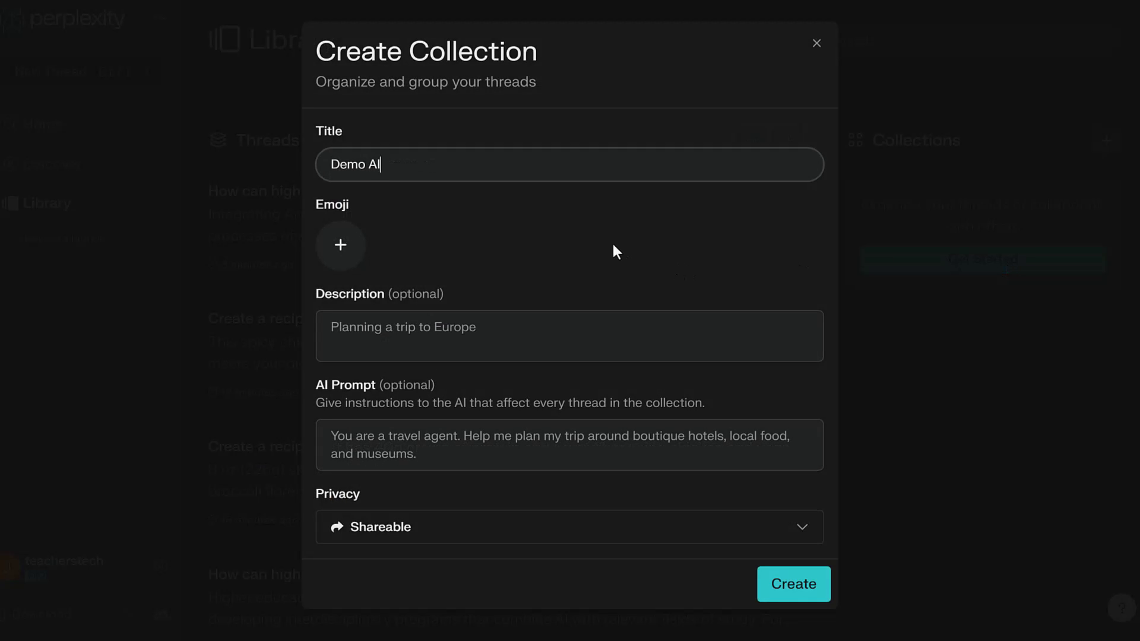
left_click(672, 341)
type("Collecting in")
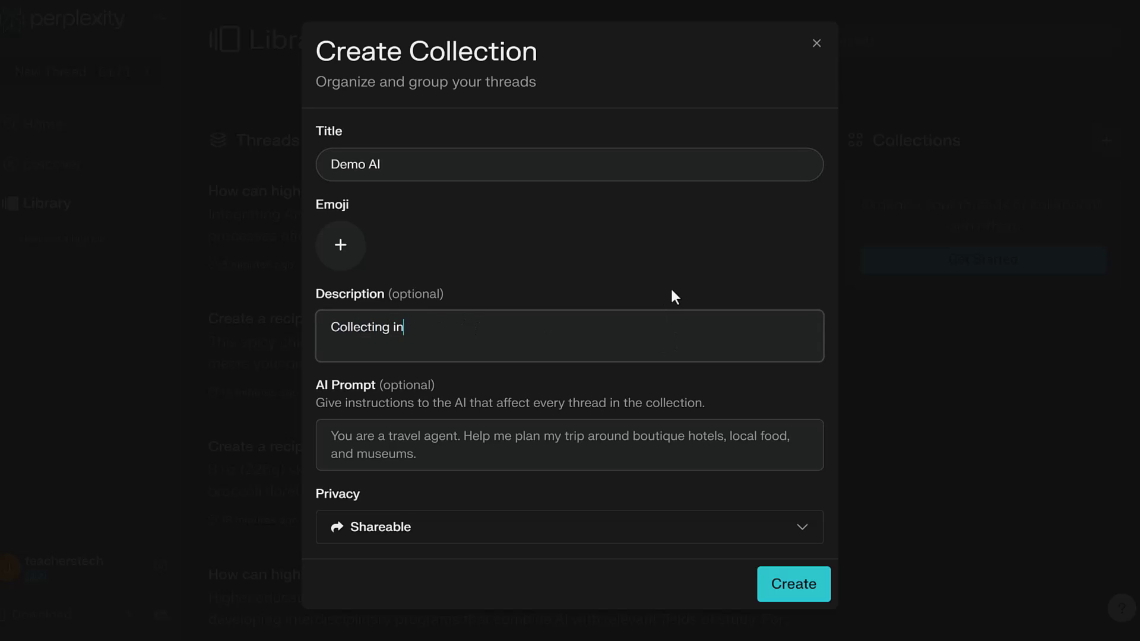
type("fo on AI")
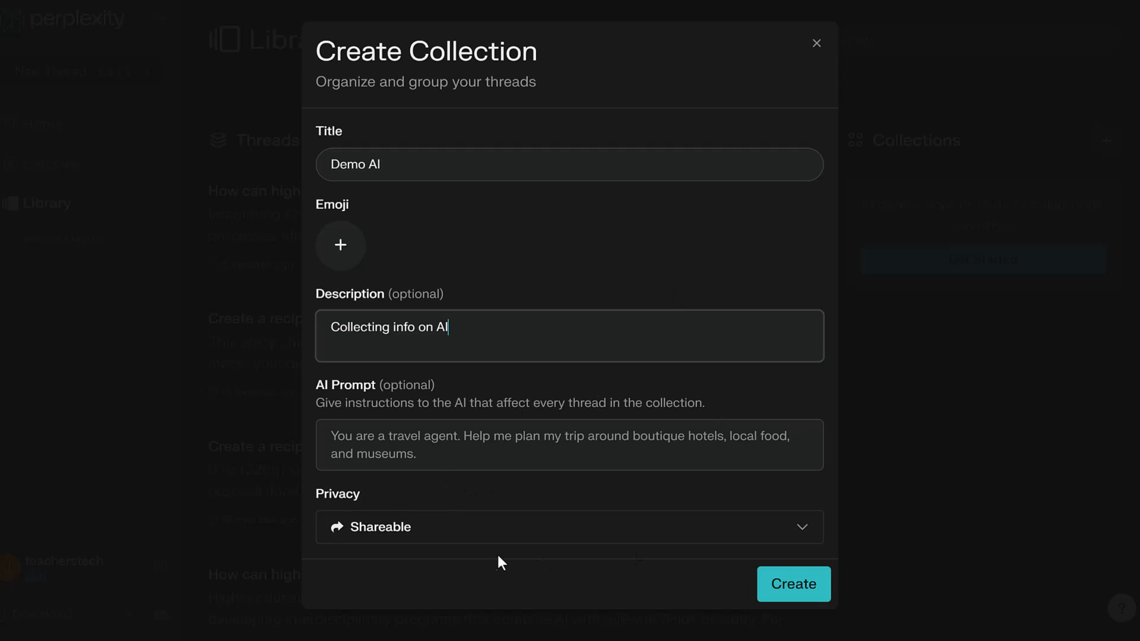
left_click(814, 585)
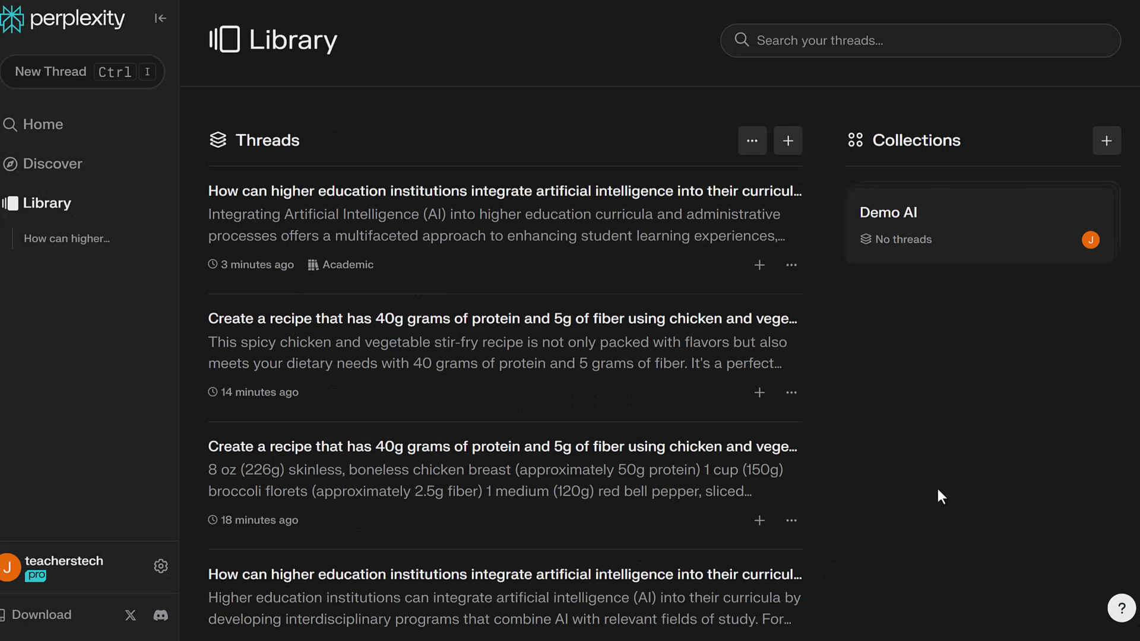
Open the Demo AI collection and look over its suggested questions and threads area.
left_click(897, 216)
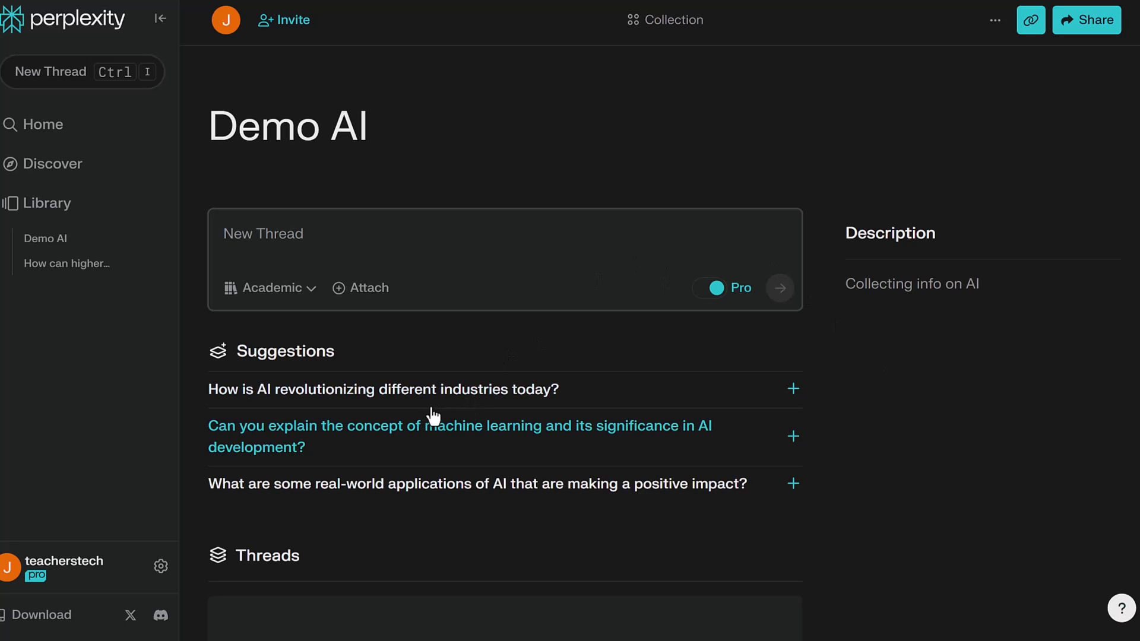
scroll(433, 409, "down", 1)
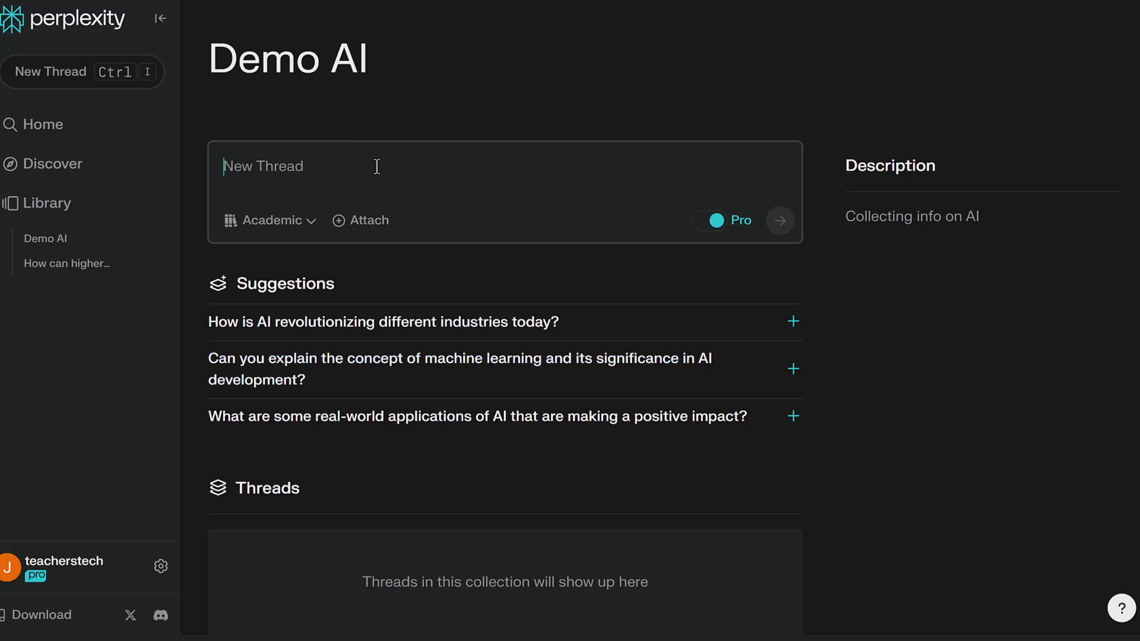